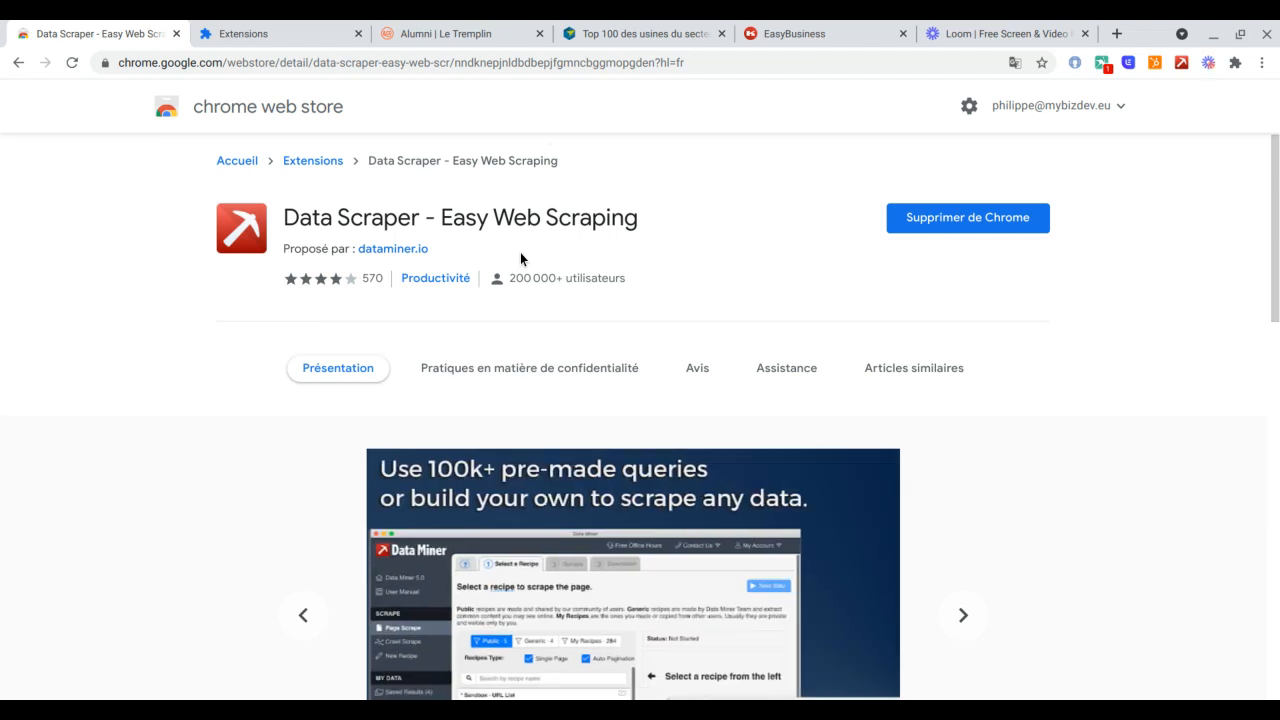
# - Examine the installed browser extensions and the Le Tremplin alumni startup listing as a candidate page for scraping
pyautogui.click(247, 25)
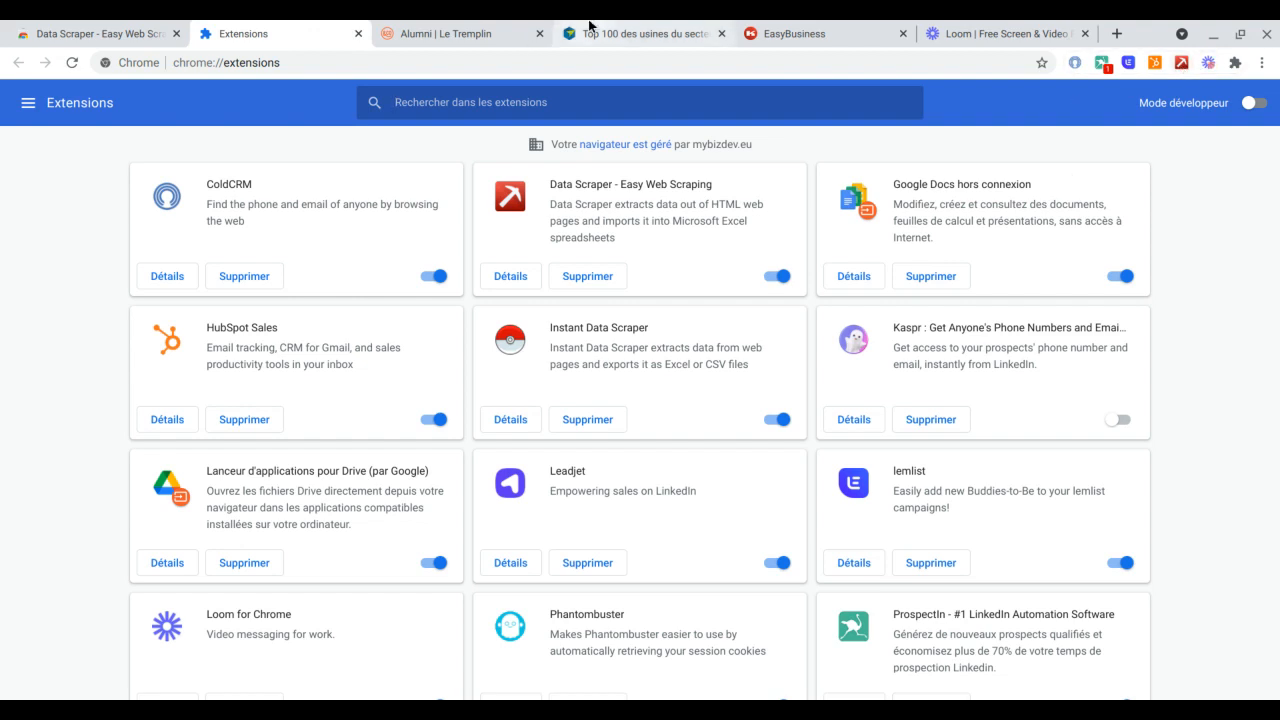
pyautogui.click(388, 30)
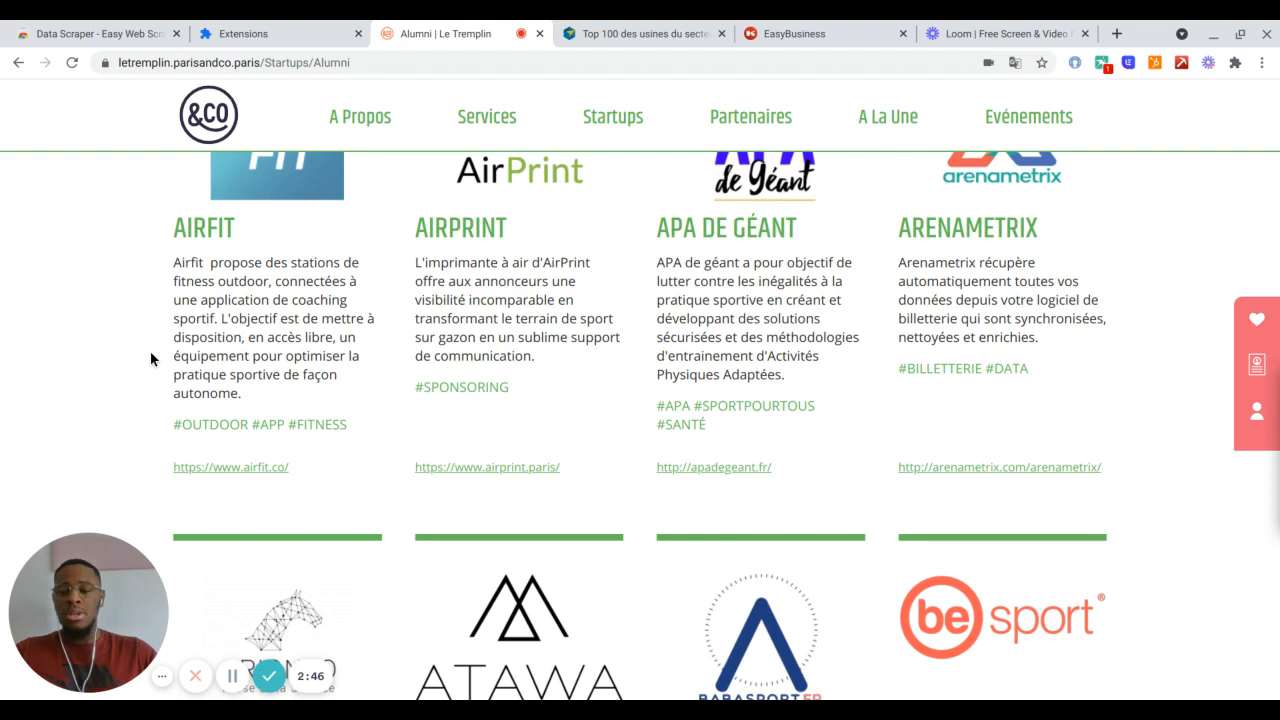
pyautogui.scroll(1, 150, 358)
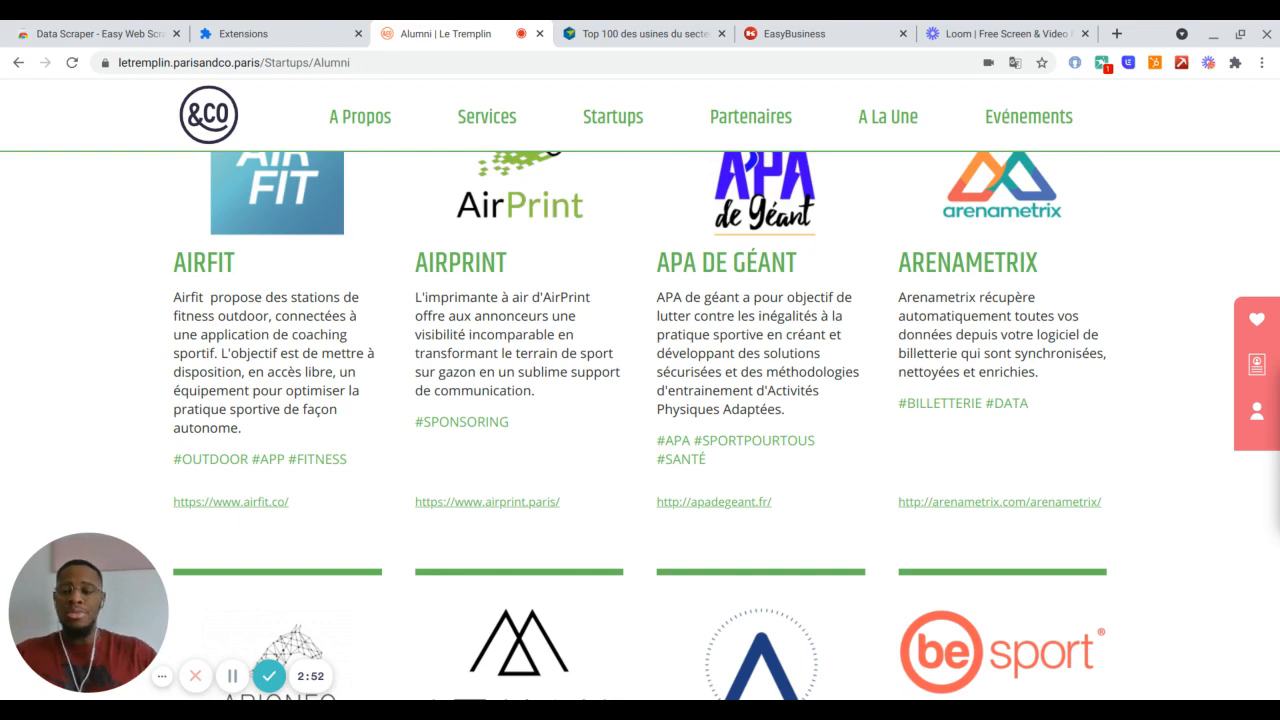
pyautogui.scroll(2, 178, 352)
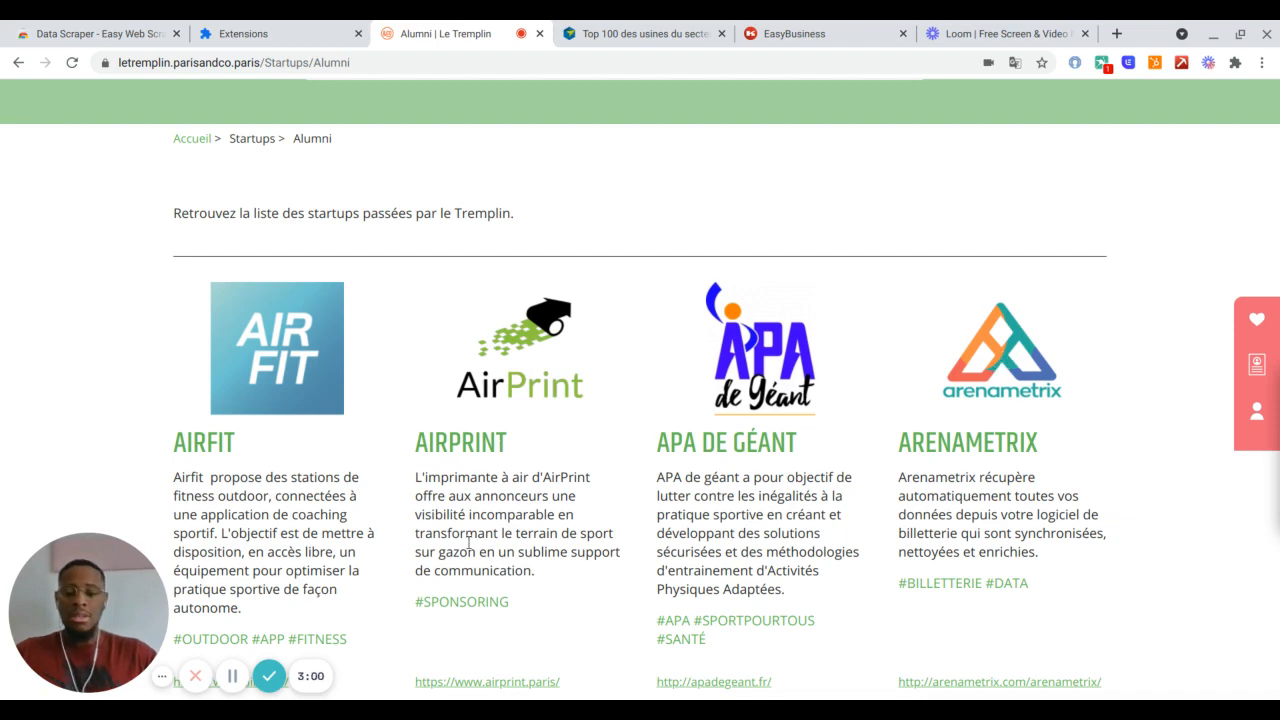
pyautogui.scroll(-2, 468, 542)
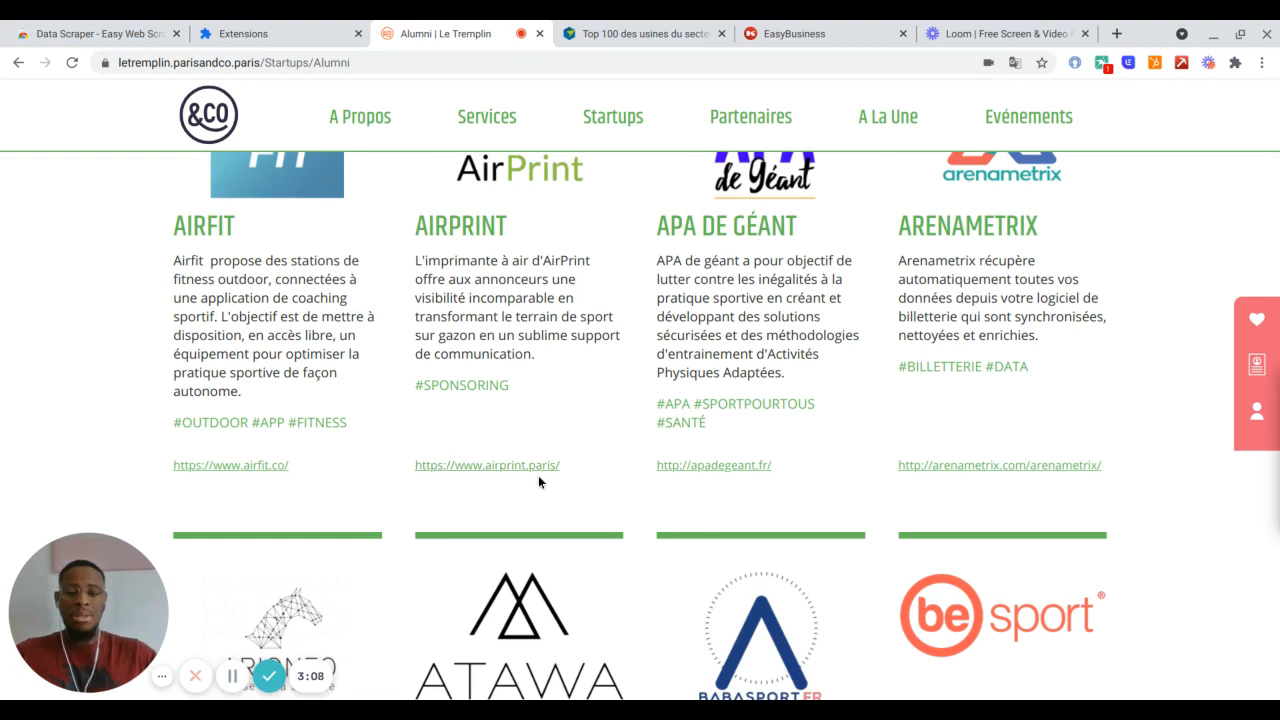
pyautogui.scroll(-7, 690, 537)
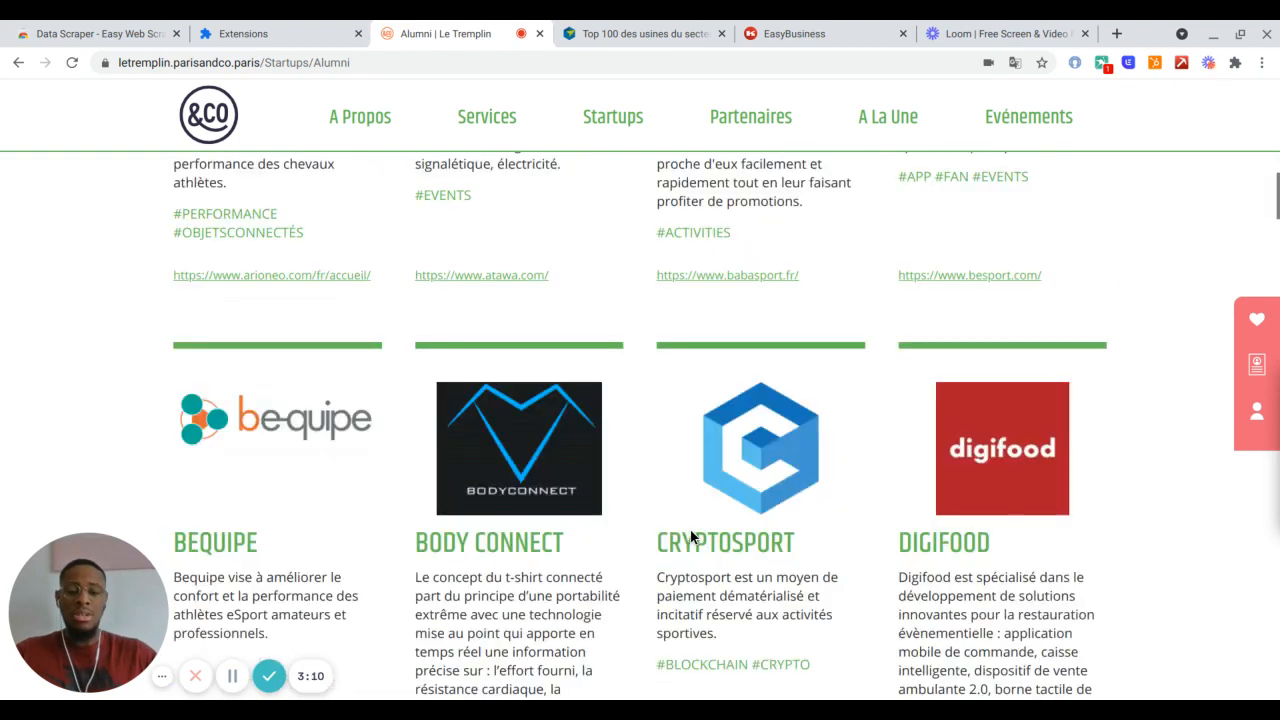
pyautogui.scroll(-15, 690, 537)
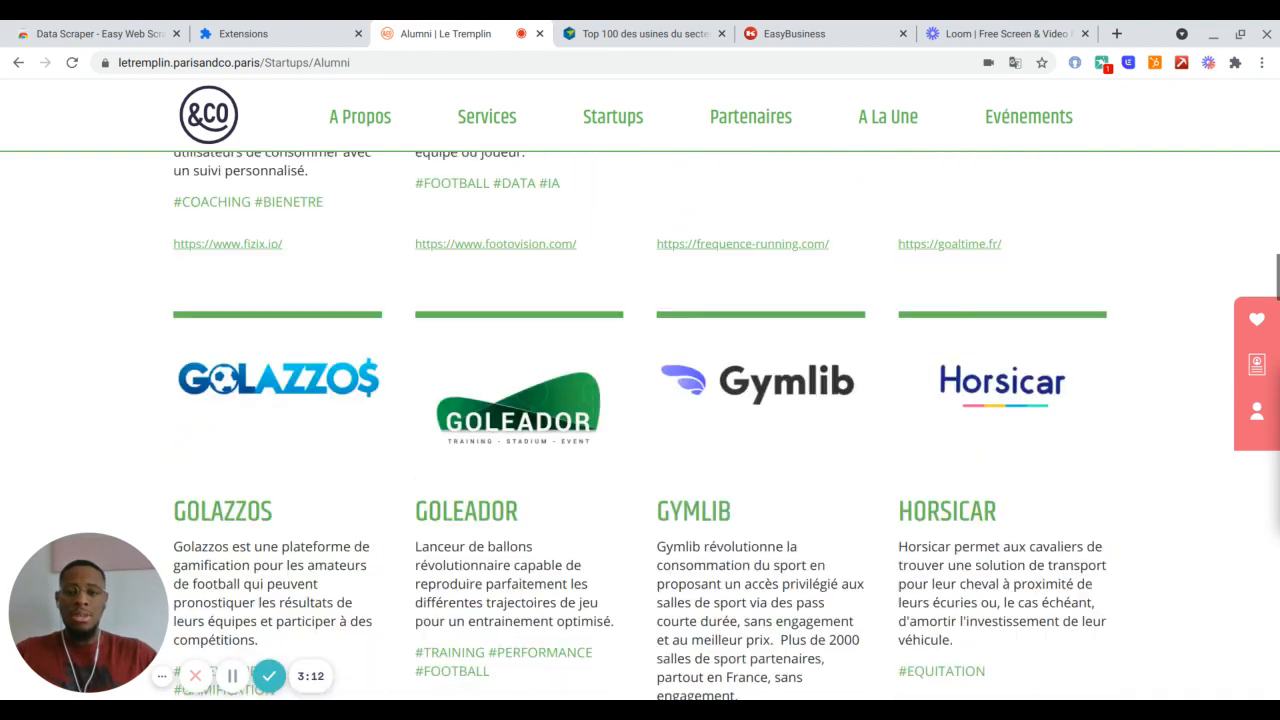
pyautogui.scroll(-5, 690, 537)
# - Examine the Usine Nouvelle ranking of the top 100 food-industry production sites, back to its first rows
pyautogui.click(581, 27)
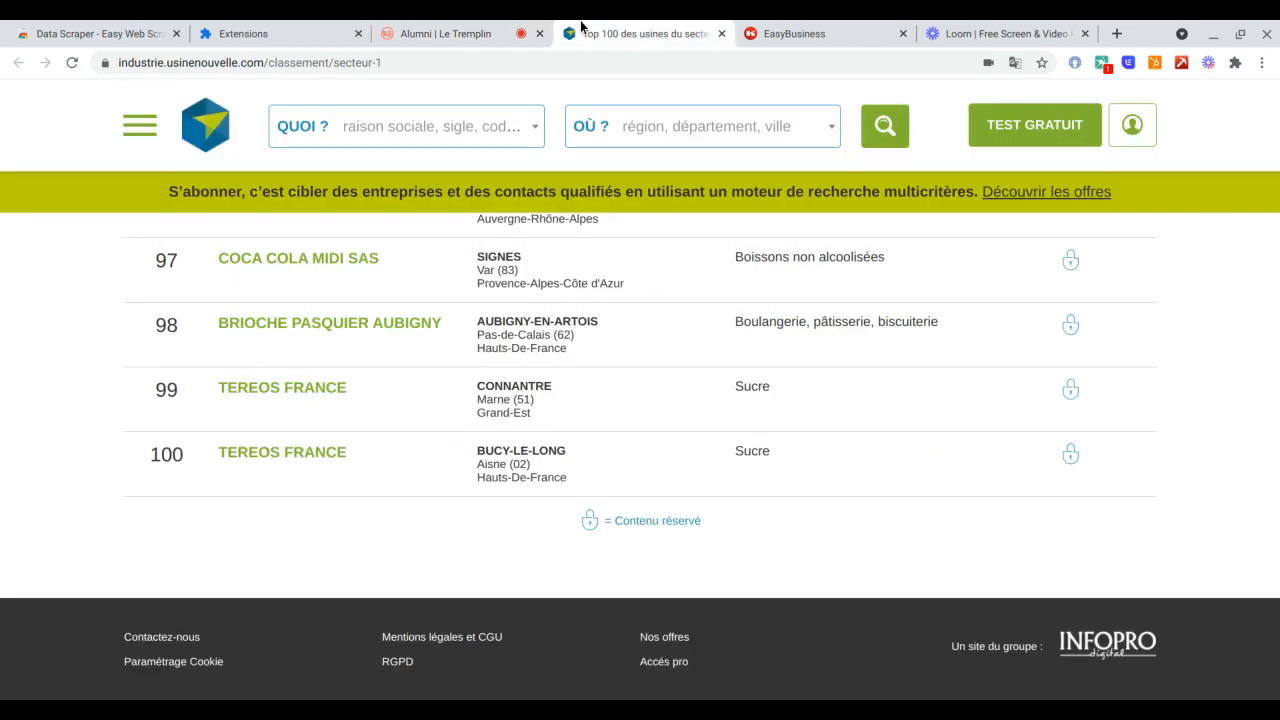
pyautogui.scroll(20, 330, 362)
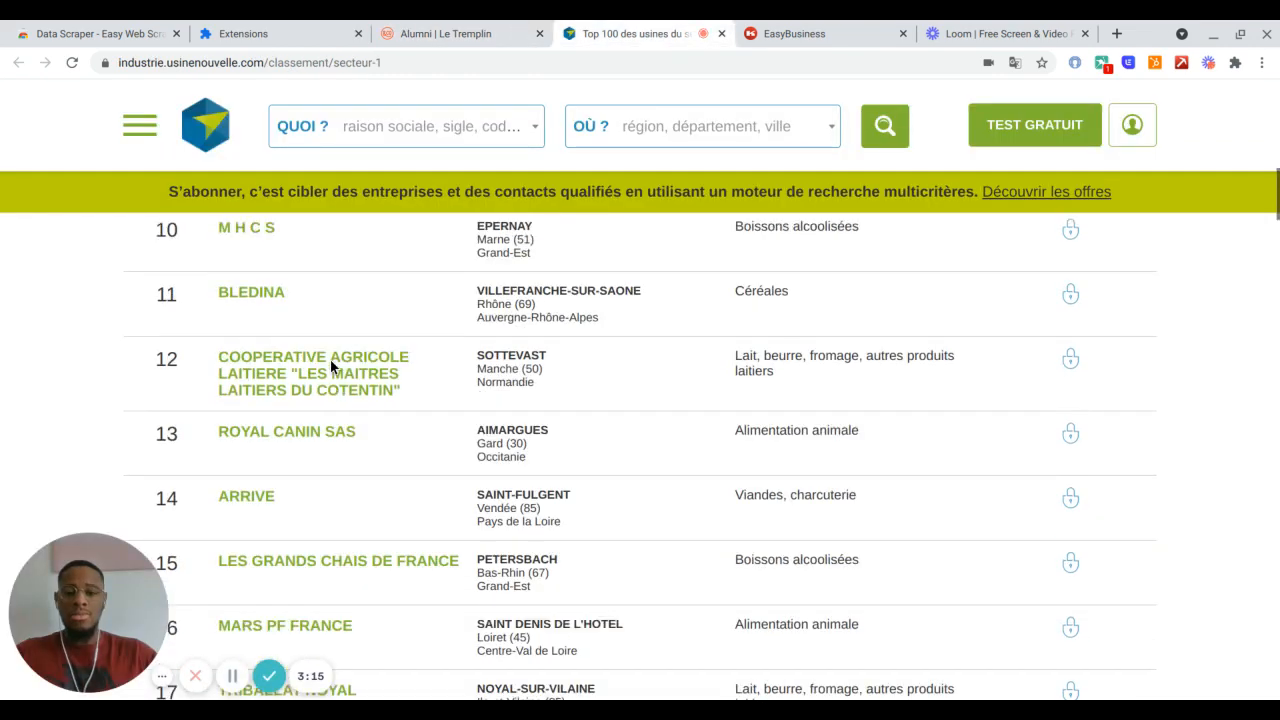
pyautogui.scroll(7, 330, 366)
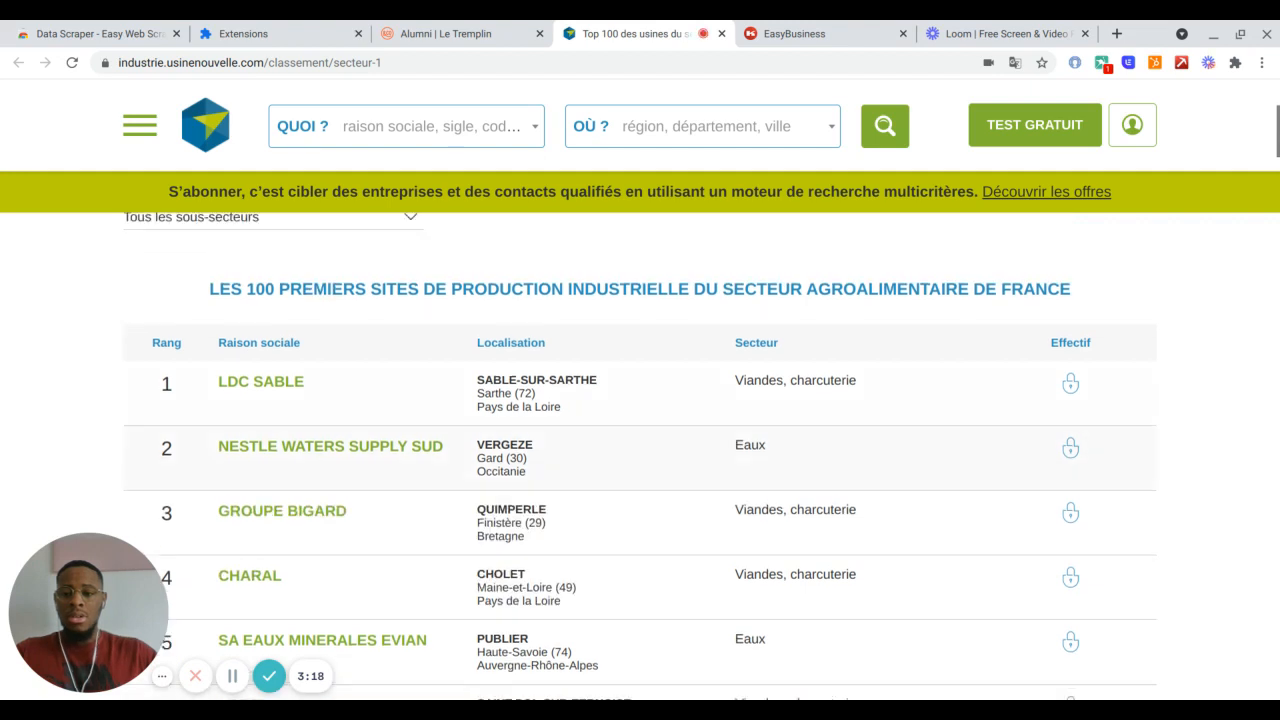
pyautogui.scroll(-1, 330, 366)
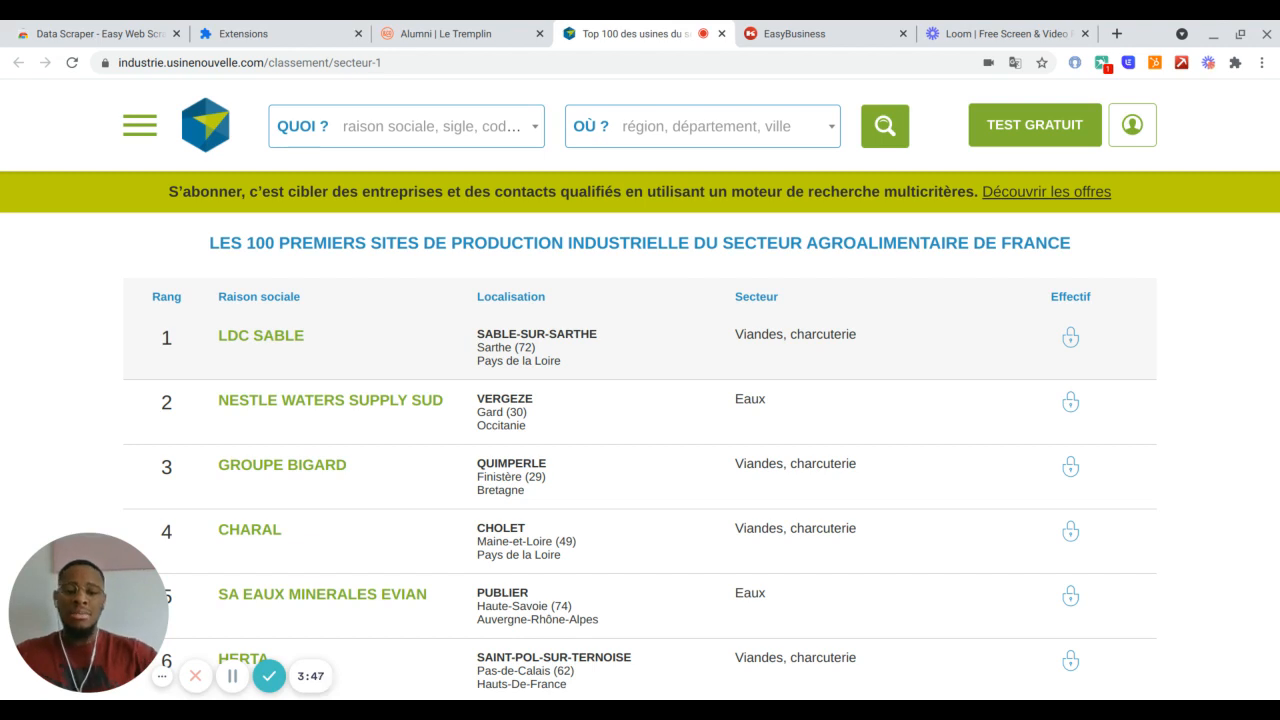
# - Open Data Miner's Recipe Creator on the EasyBusiness company results and use the List / Search Page type for multiple rows
pyautogui.click(757, 27)
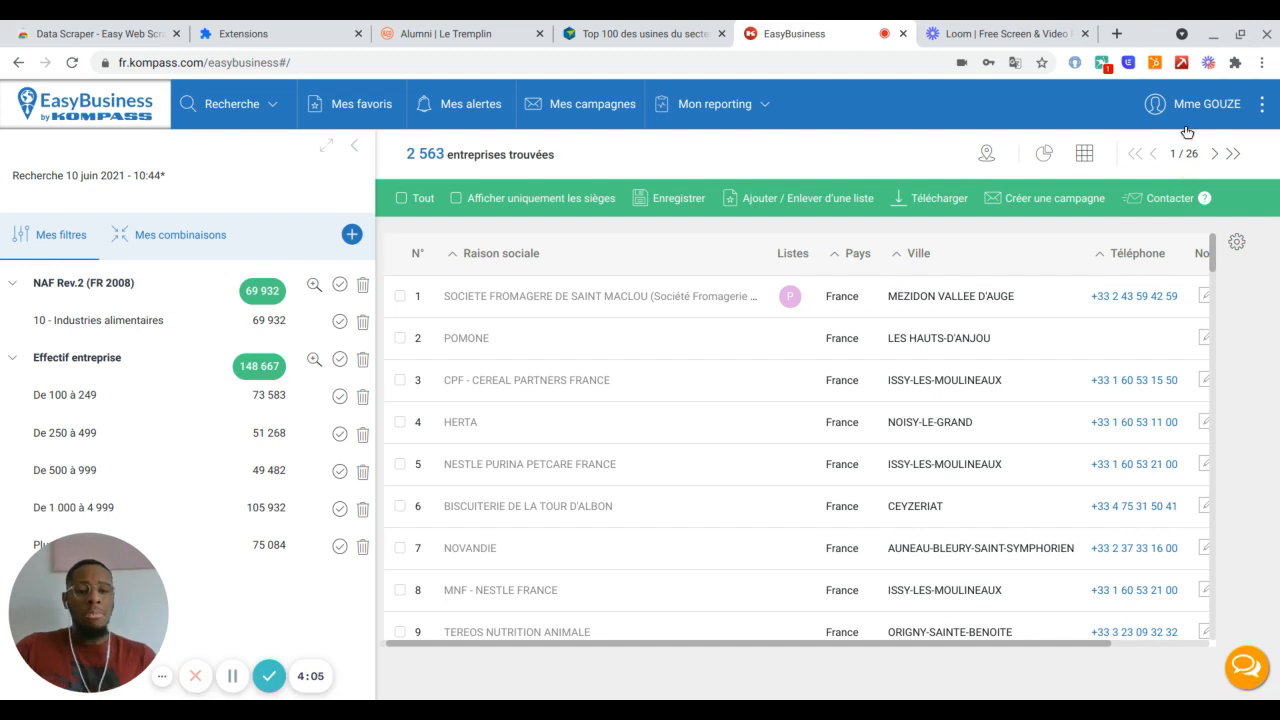
pyautogui.moveTo(1180, 134)
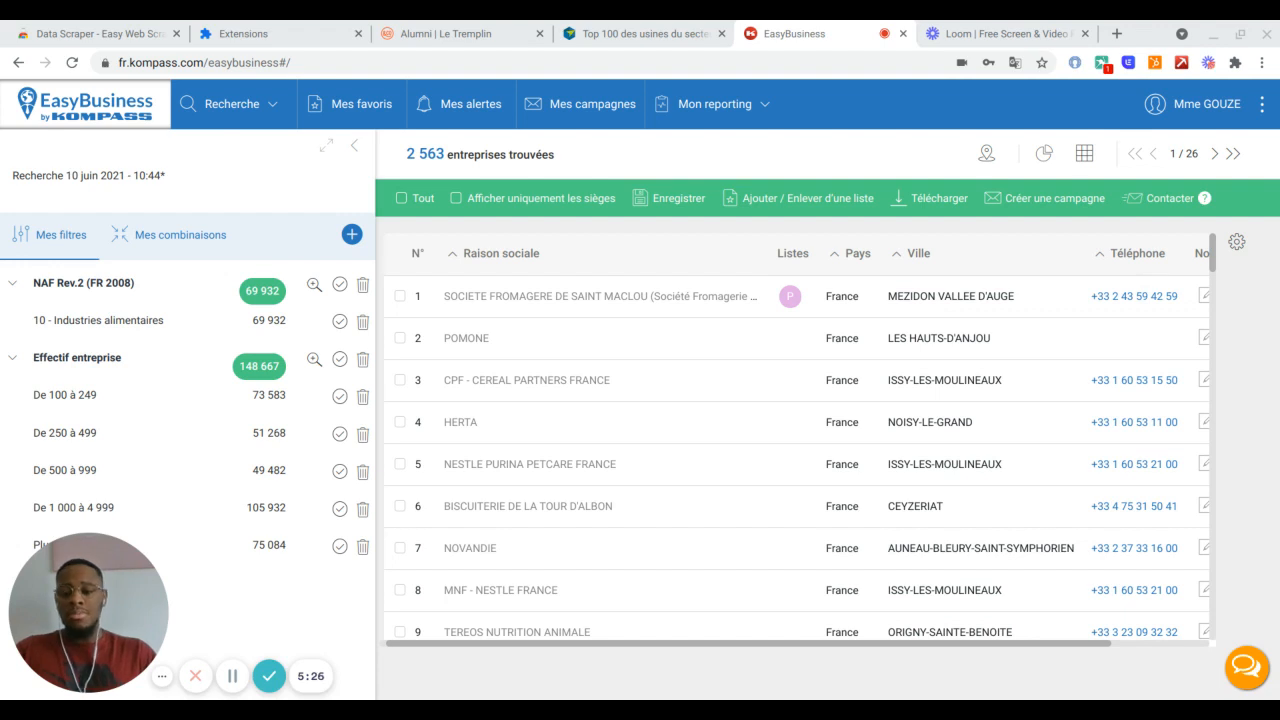
pyautogui.click(1182, 63)
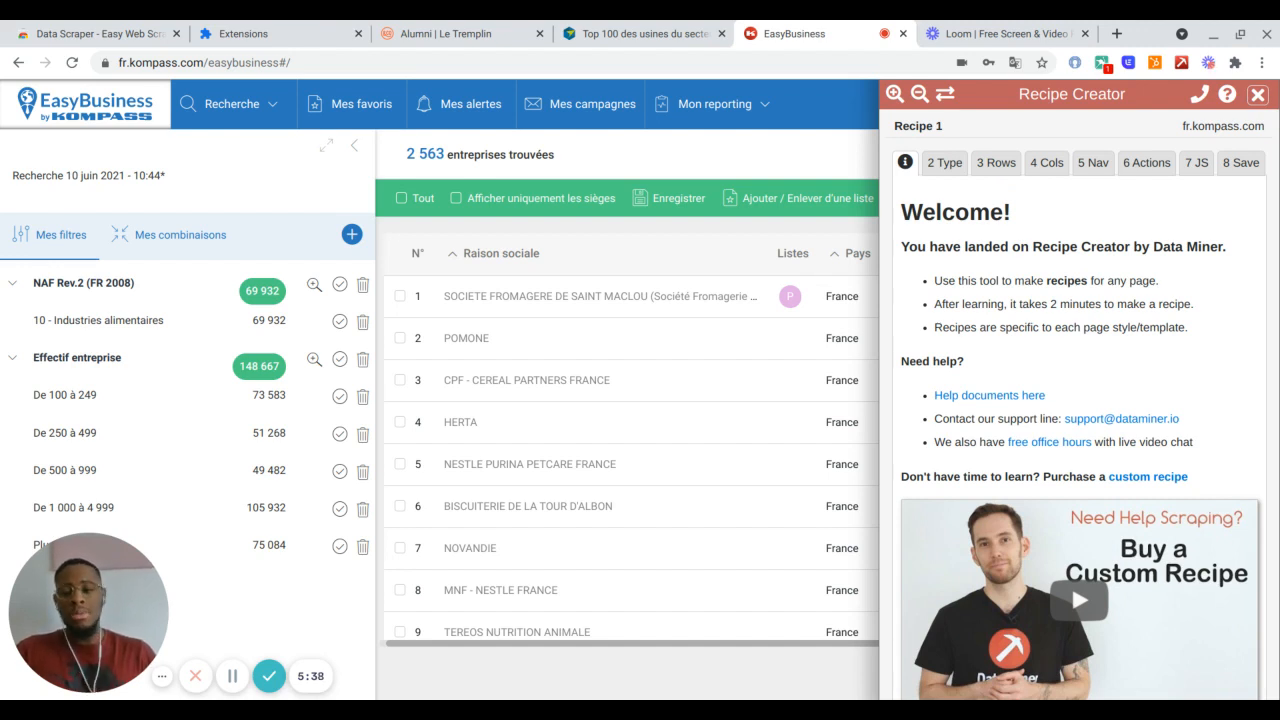
pyautogui.scroll(-1, 1071, 581)
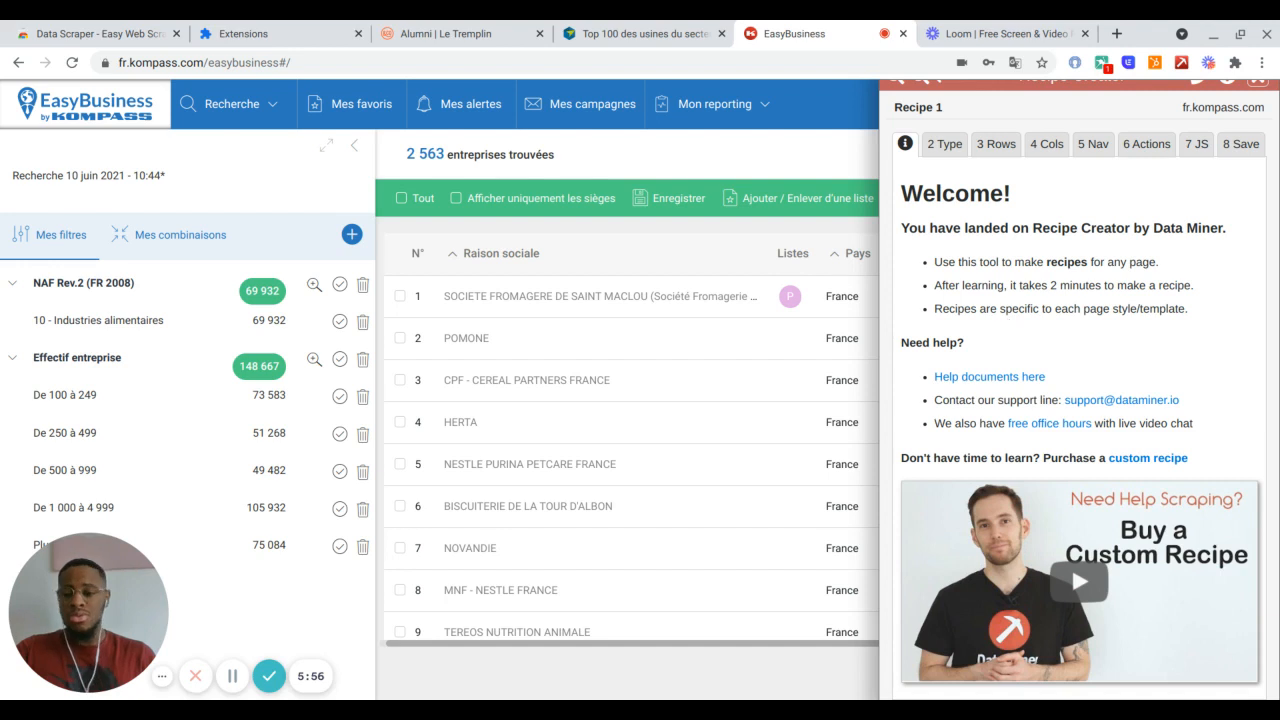
pyautogui.click(940, 150)
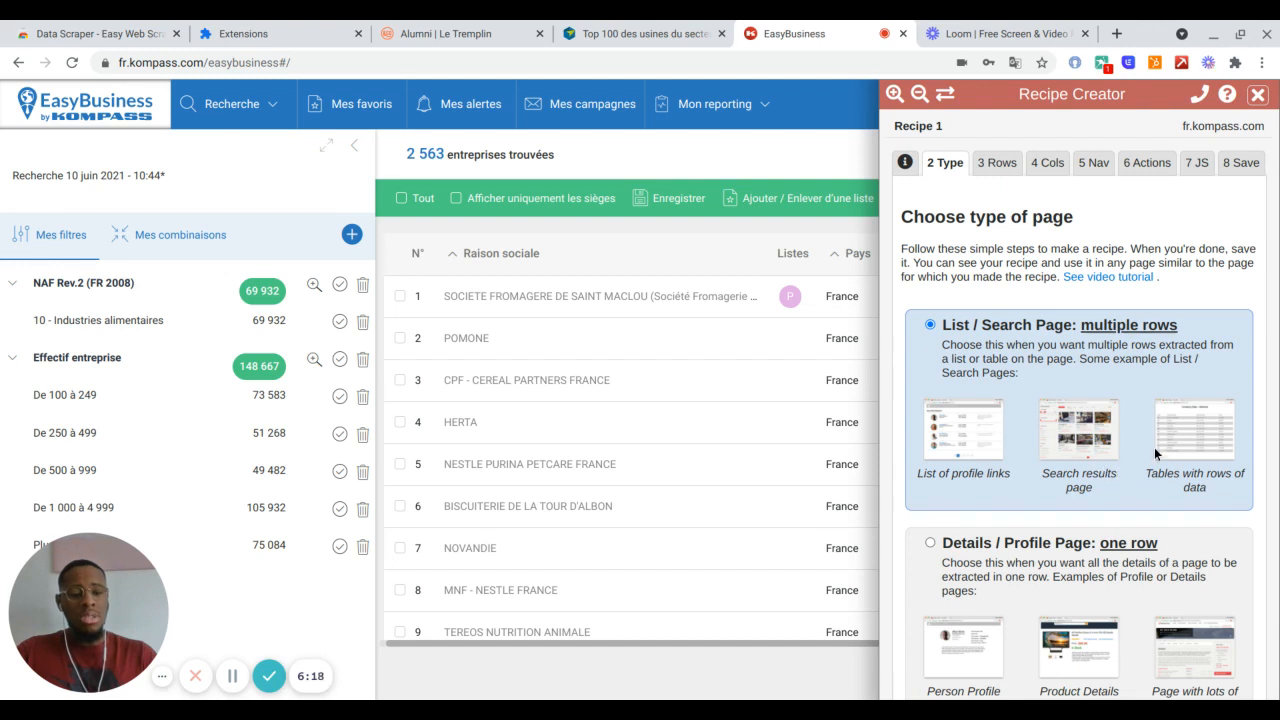
pyautogui.scroll(-1, 1154, 447)
pyautogui.scroll(-1, 1154, 453)
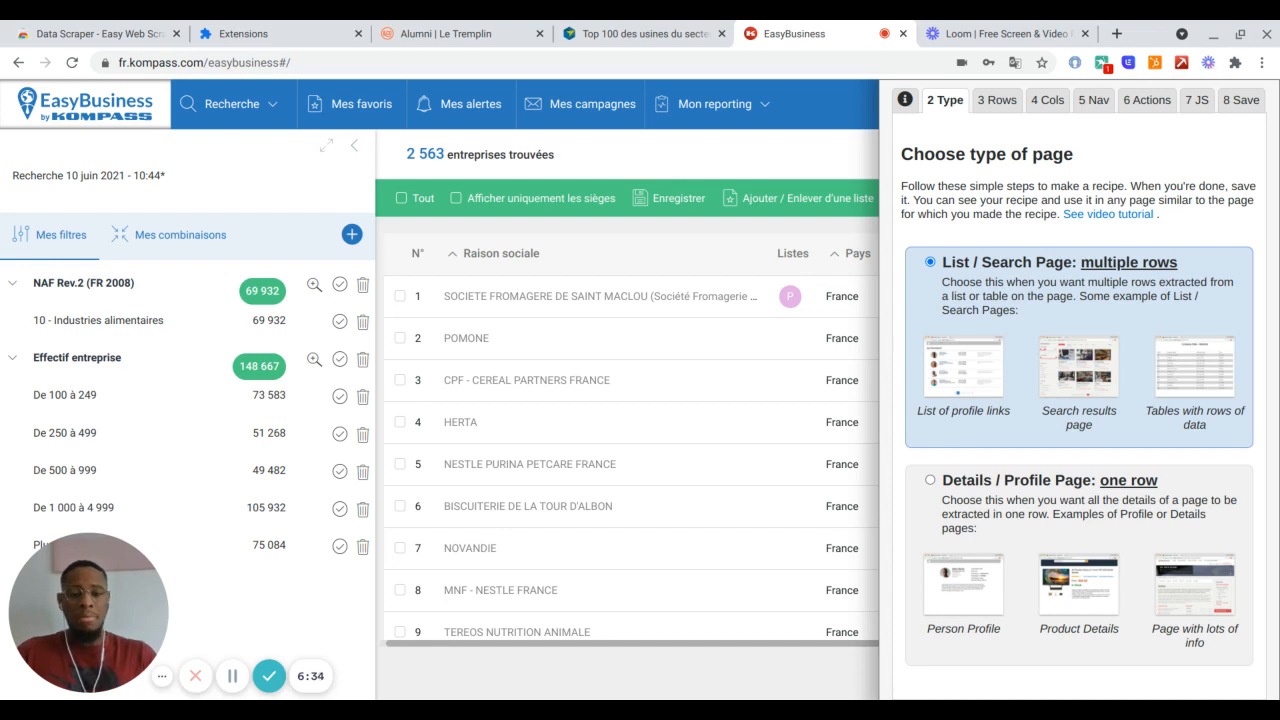
# - Define the recipe's rows with Easy Row Finder from the first two companies, check the highlighted rows down the list and confirm
pyautogui.click(997, 99)
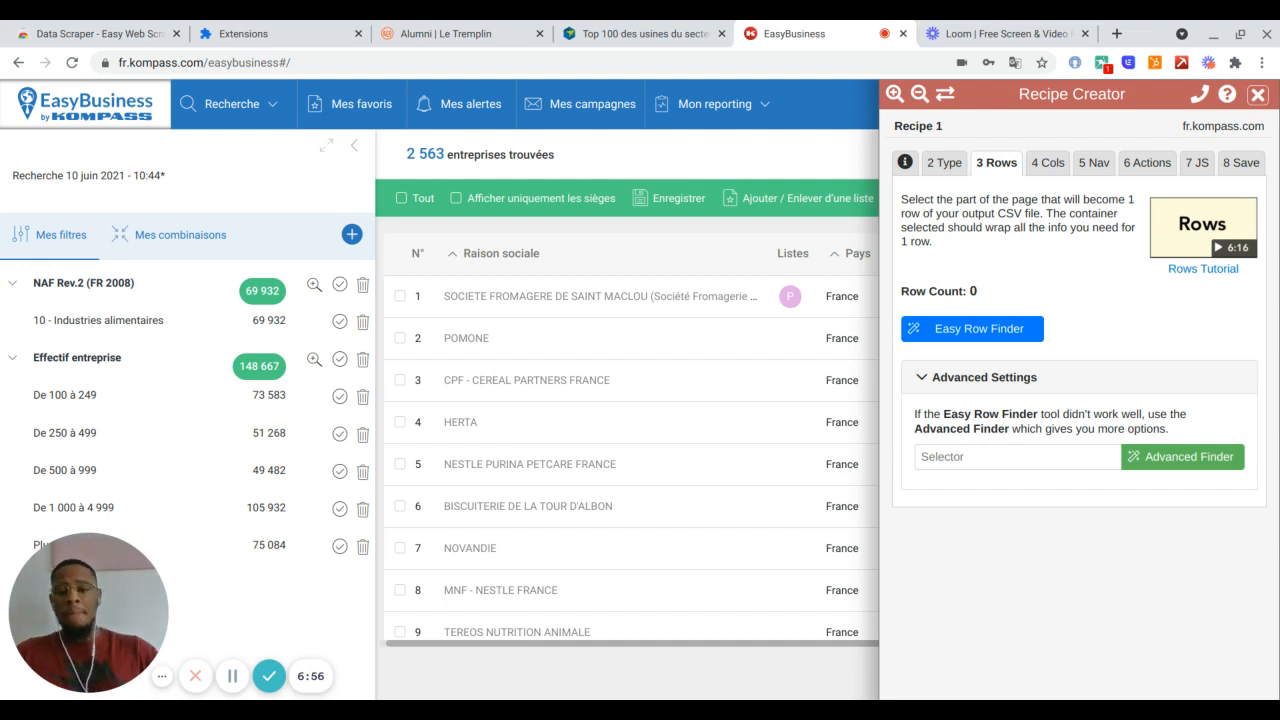
pyautogui.click(973, 329)
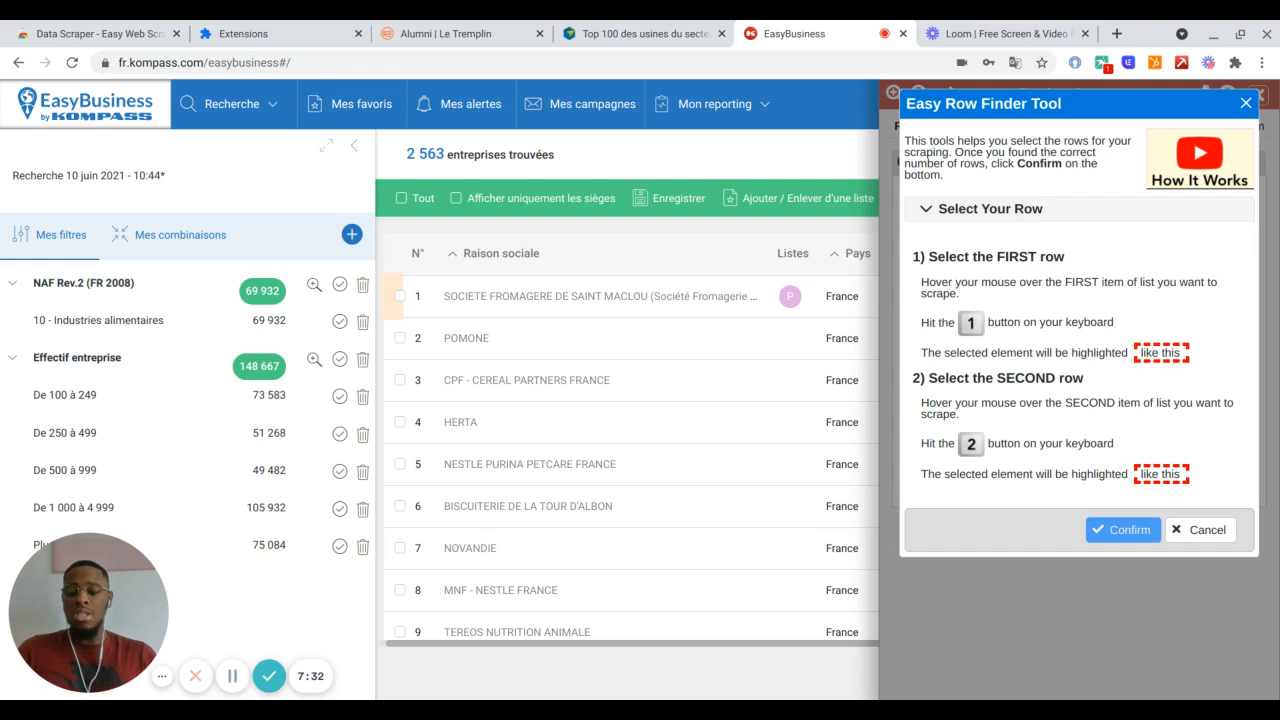
pyautogui.press('1')
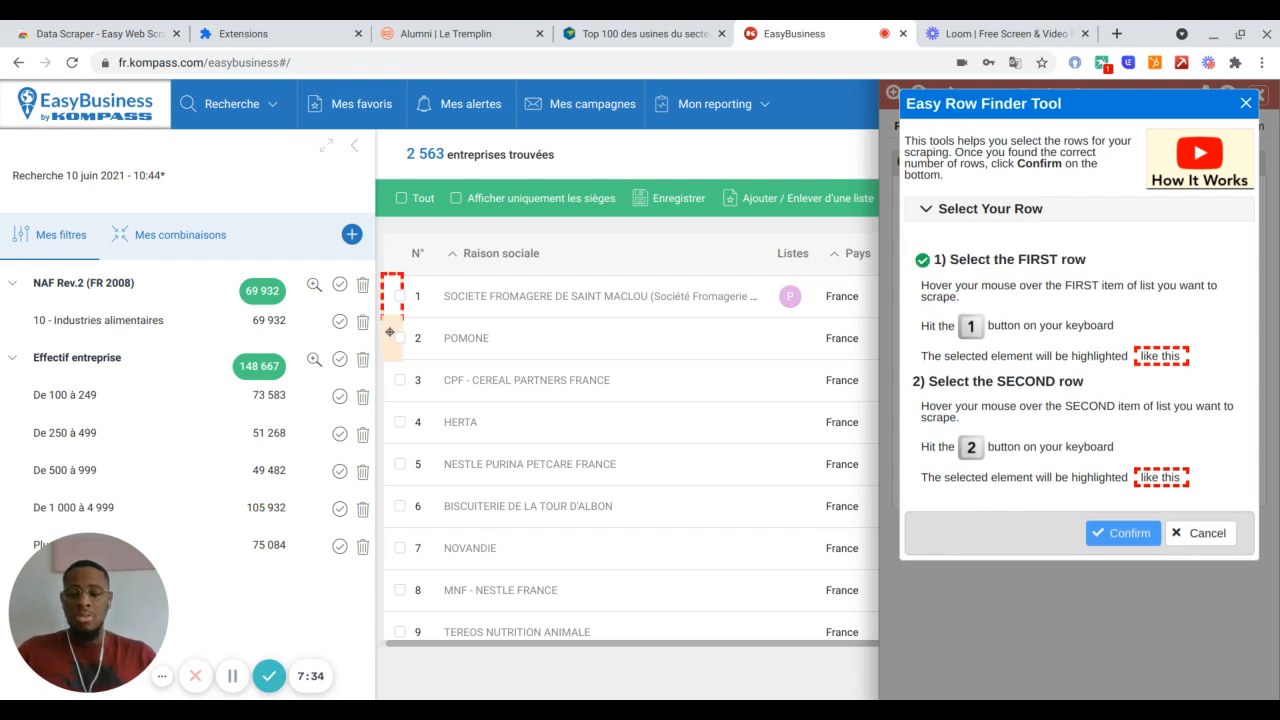
pyautogui.press('2')
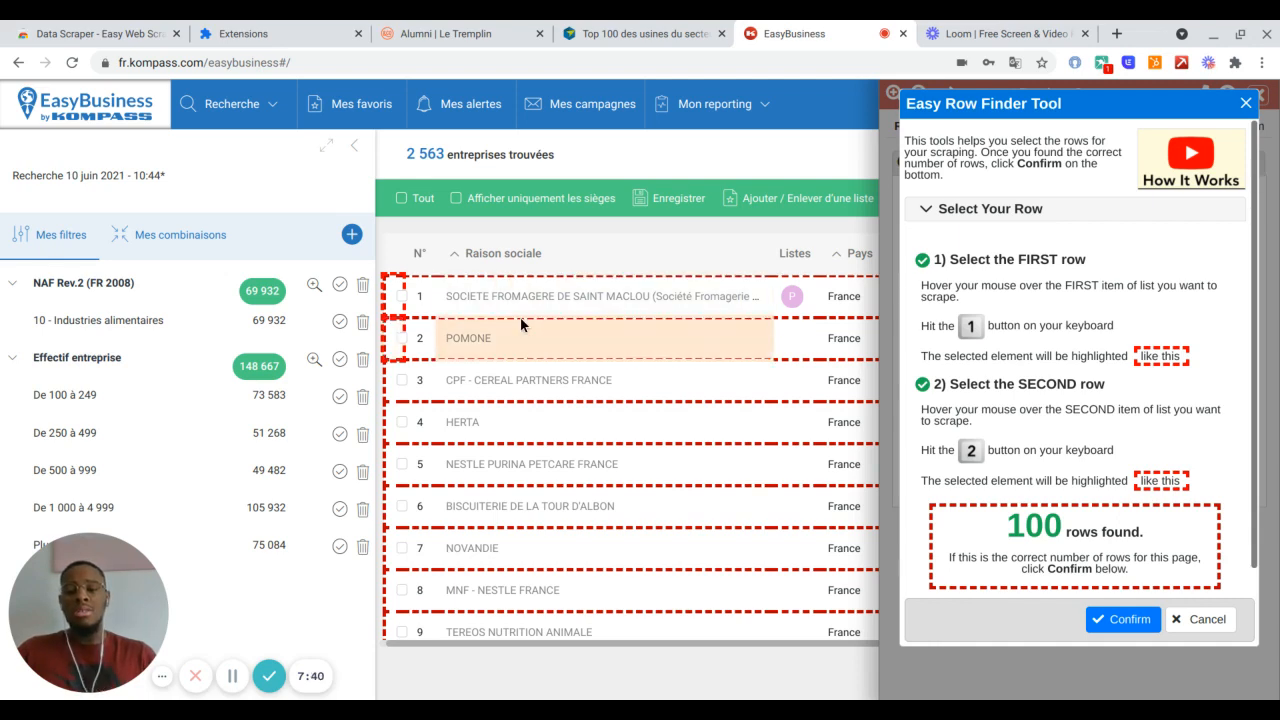
pyautogui.scroll(-5, 520, 322)
pyautogui.scroll(-18, 520, 322)
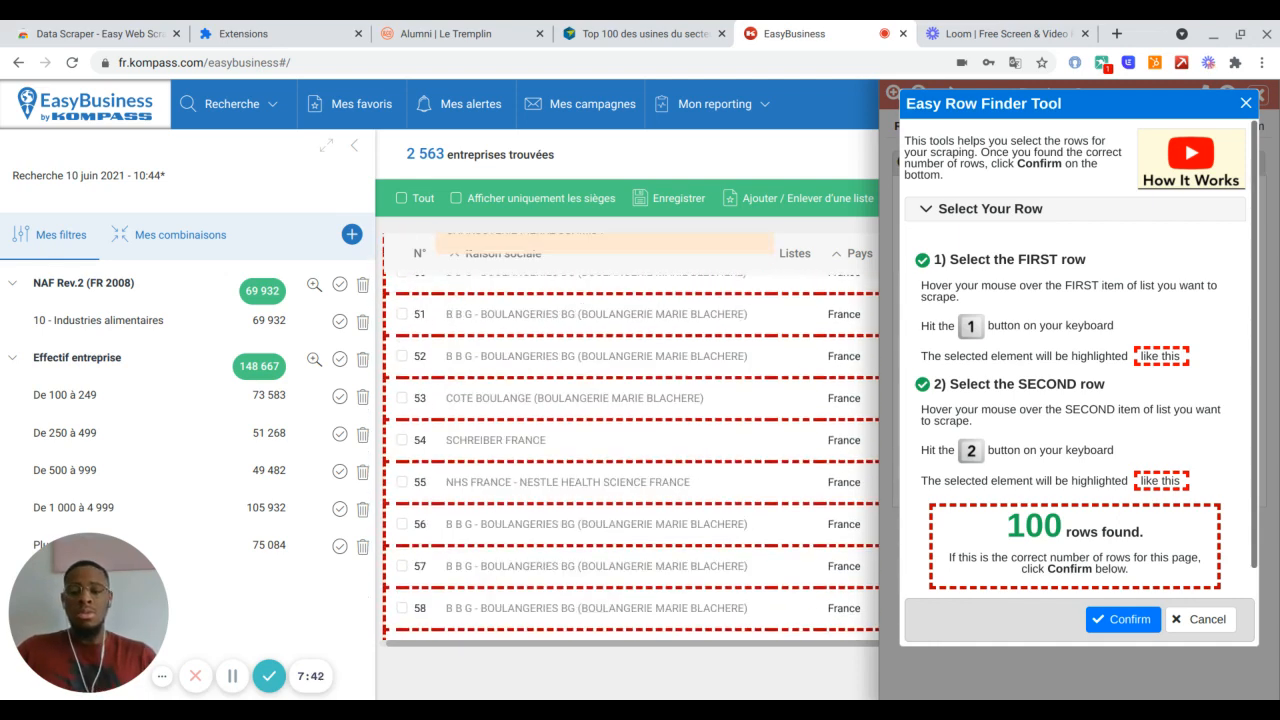
pyautogui.scroll(-10, 520, 322)
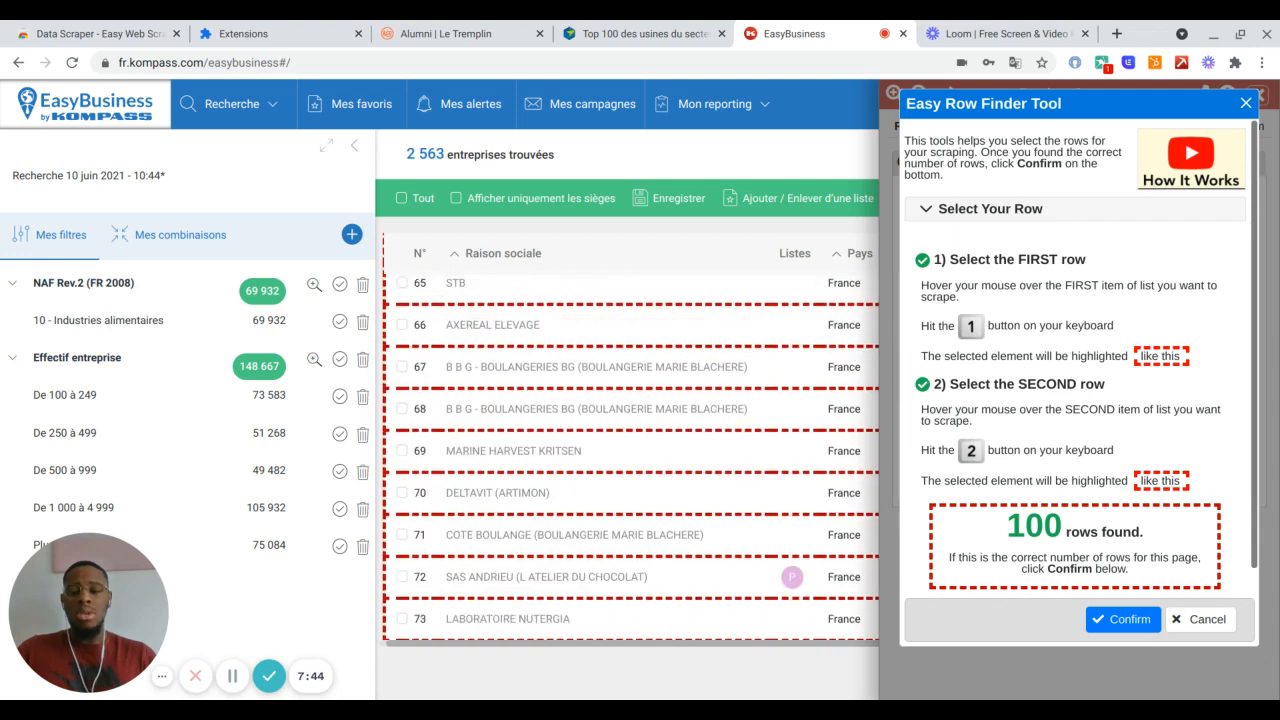
pyautogui.scroll(-2, 600, 300)
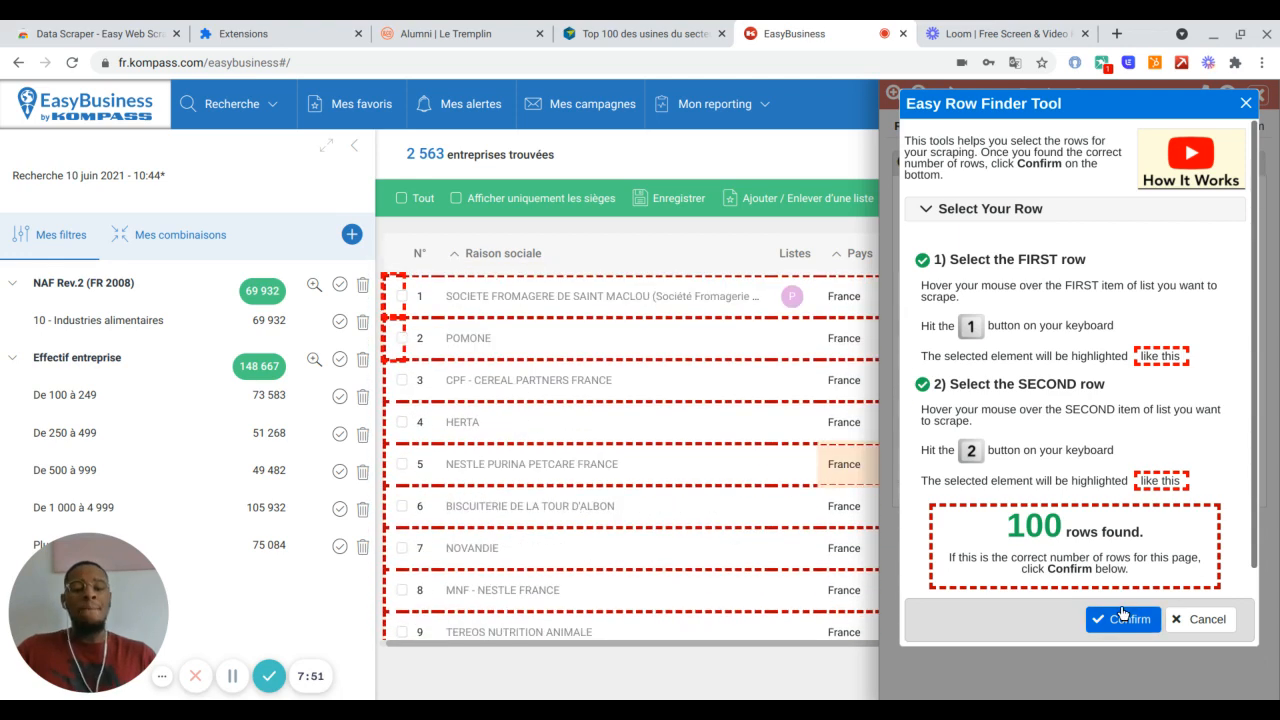
pyautogui.click(1110, 620)
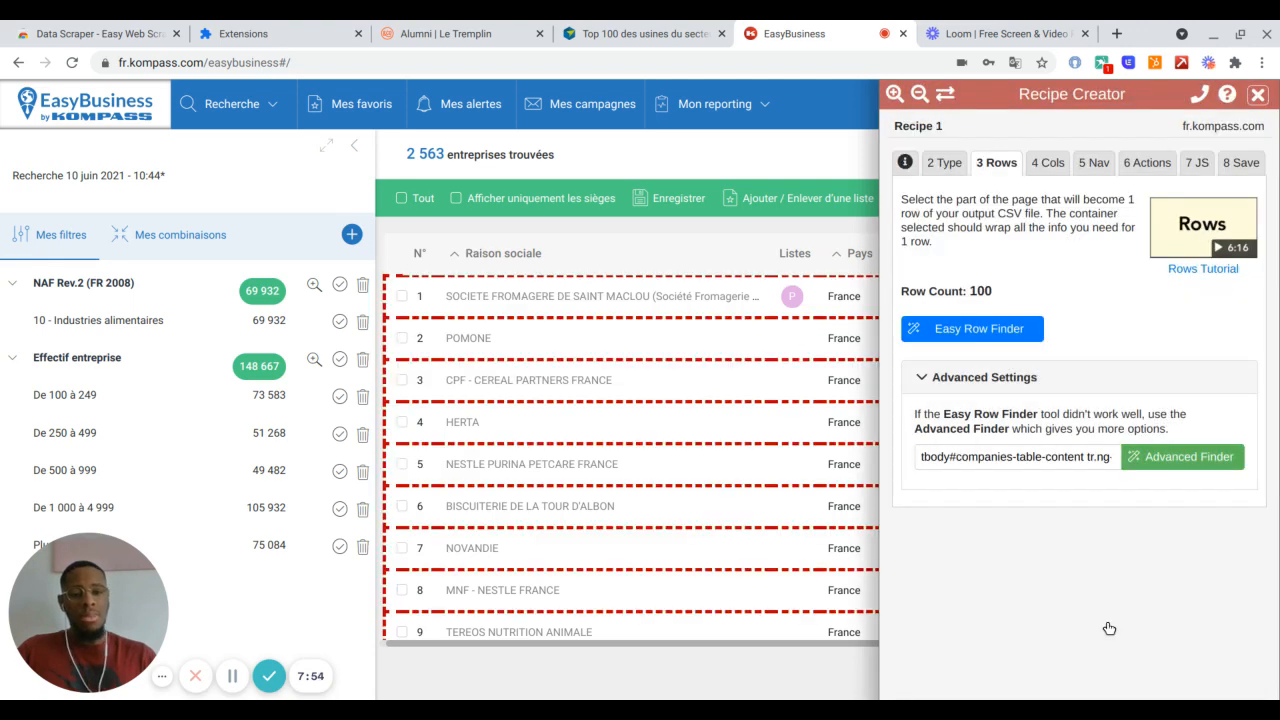
# - Add a new column to the recipe and name it Entreprises
pyautogui.click(1034, 168)
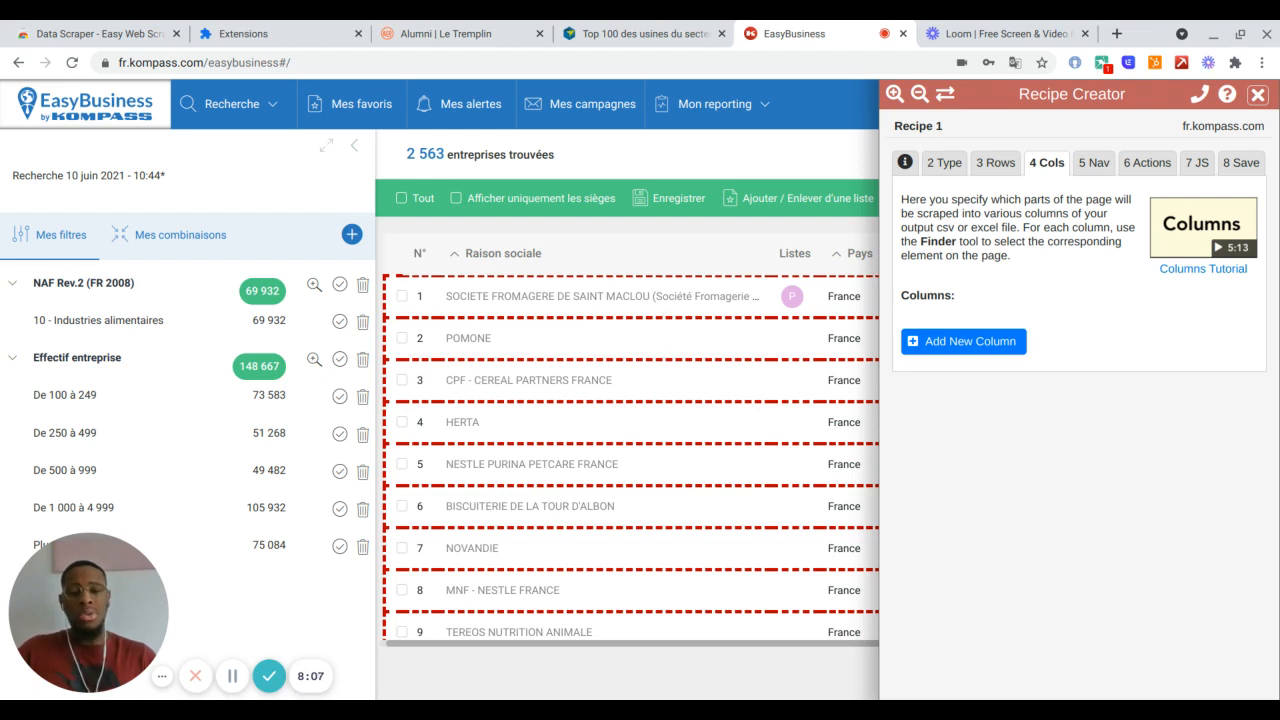
pyautogui.click(950, 345)
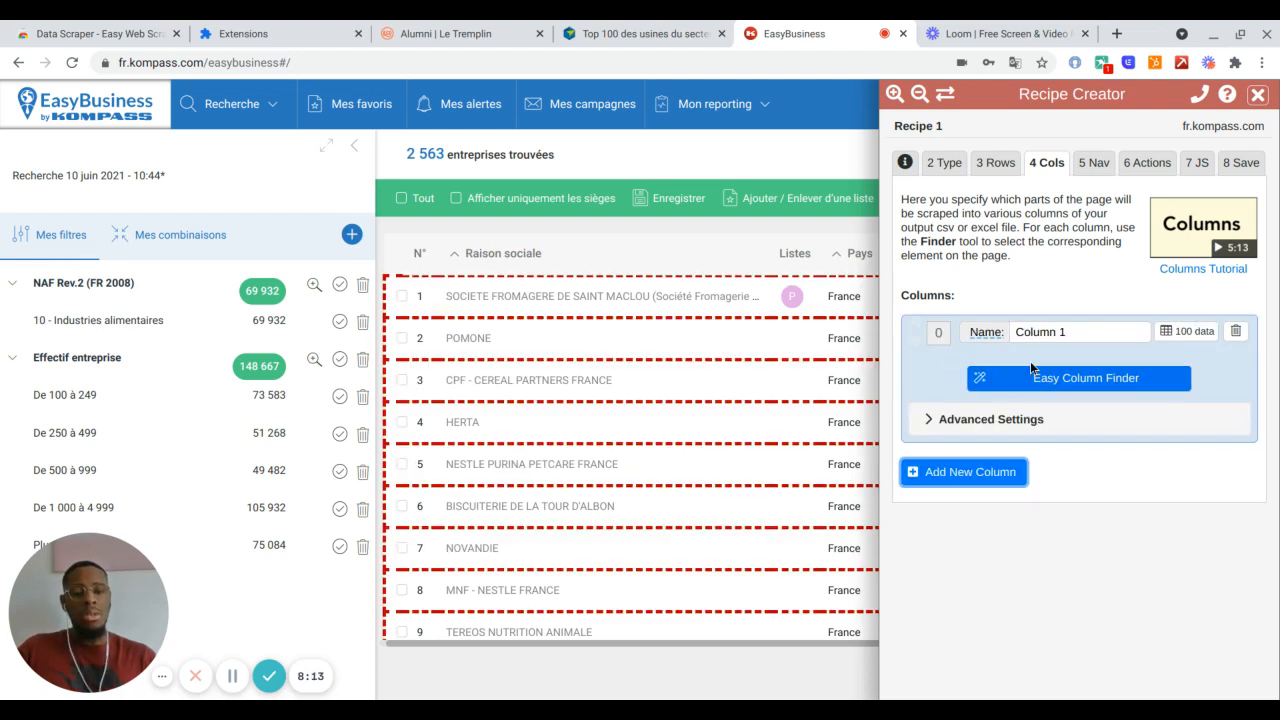
pyautogui.click(1066, 333)
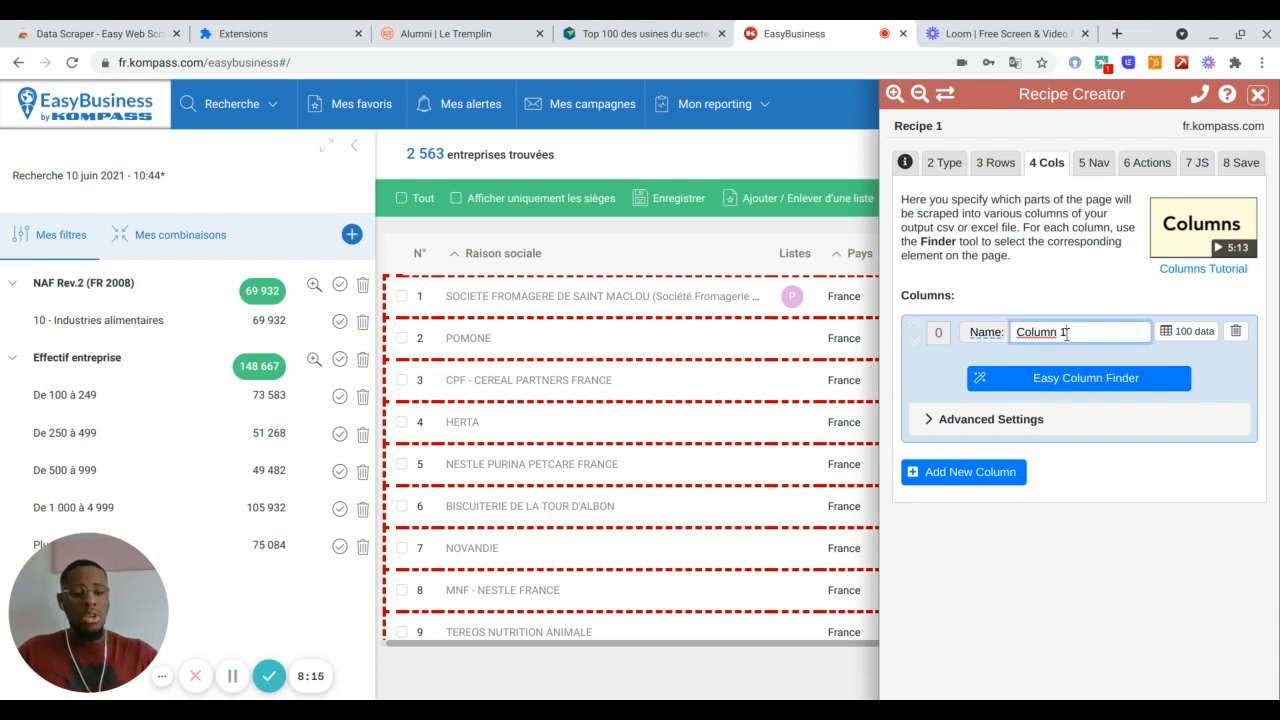
pyautogui.press('BackSpace')
pyautogui.press('BackSpace')
pyautogui.press('BackSpace')
pyautogui.press('BackSpace')
pyautogui.press('BackSpace')
pyautogui.press('BackSpace')
pyautogui.press('BackSpace')
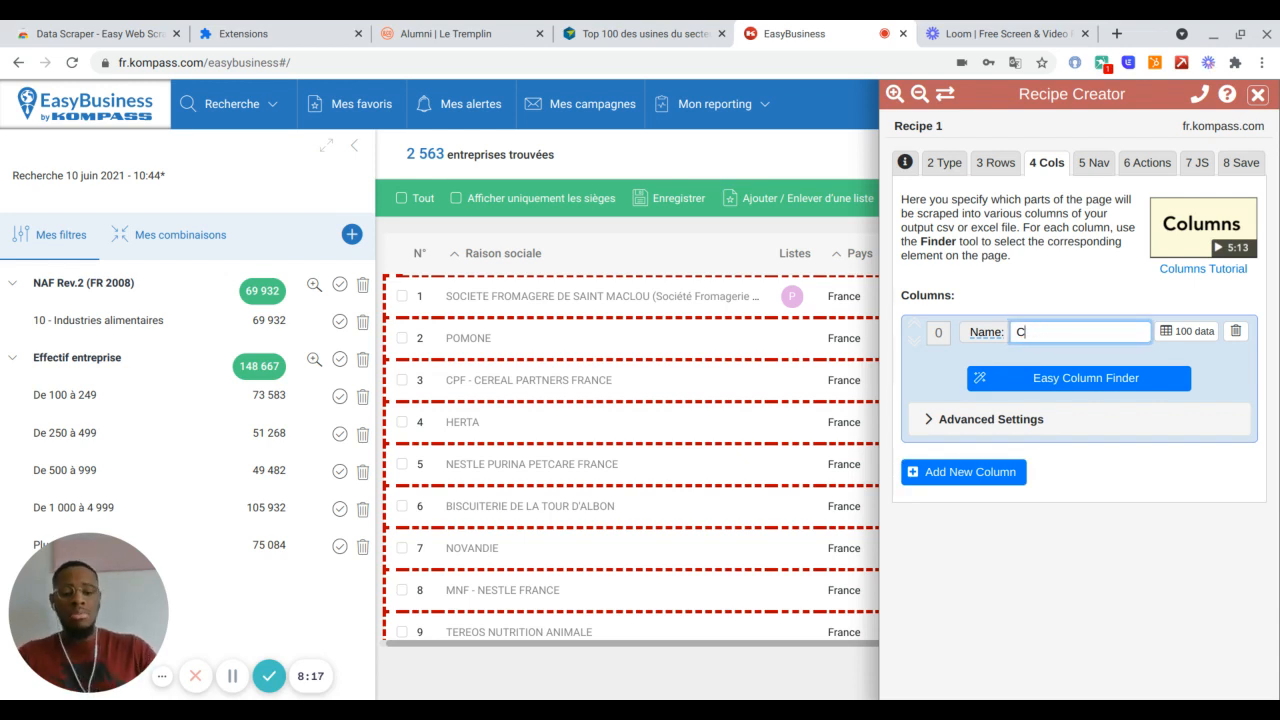
pyautogui.press('BackSpace')
pyautogui.write('ENtr')
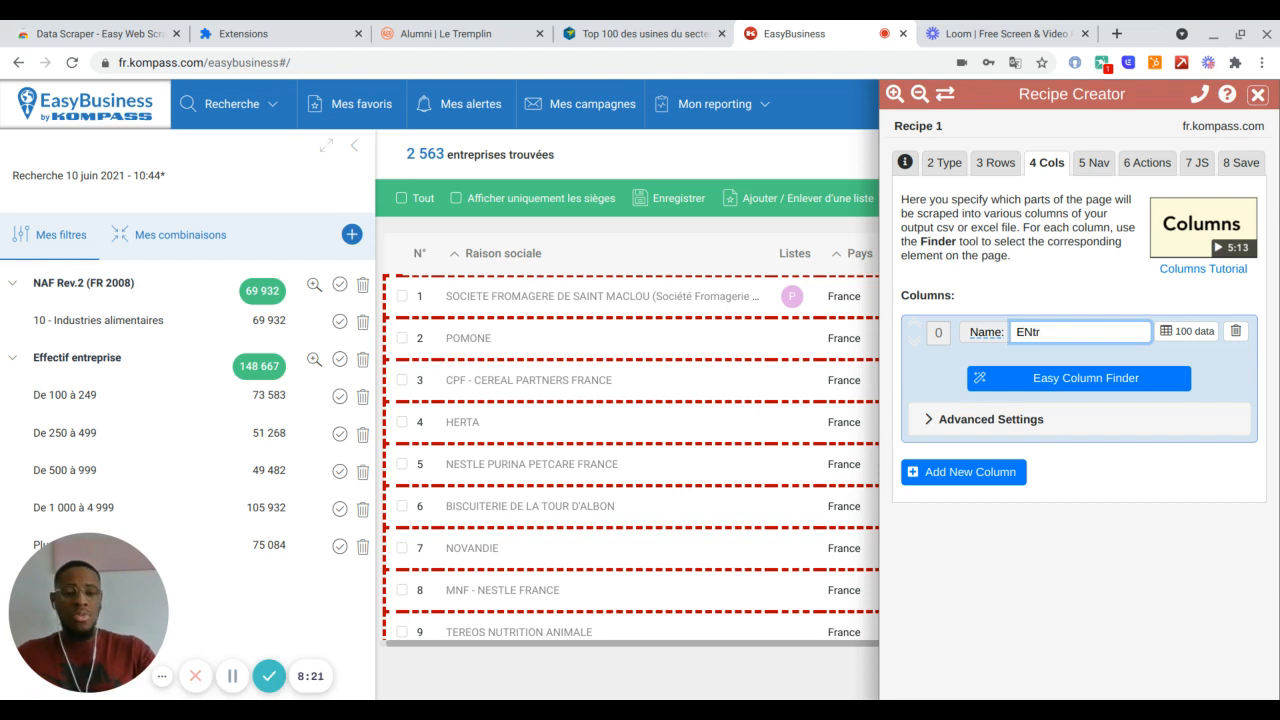
pyautogui.press('BackSpace')
pyautogui.press('BackSpace')
pyautogui.press('BackSpace')
pyautogui.write('ntreprises')
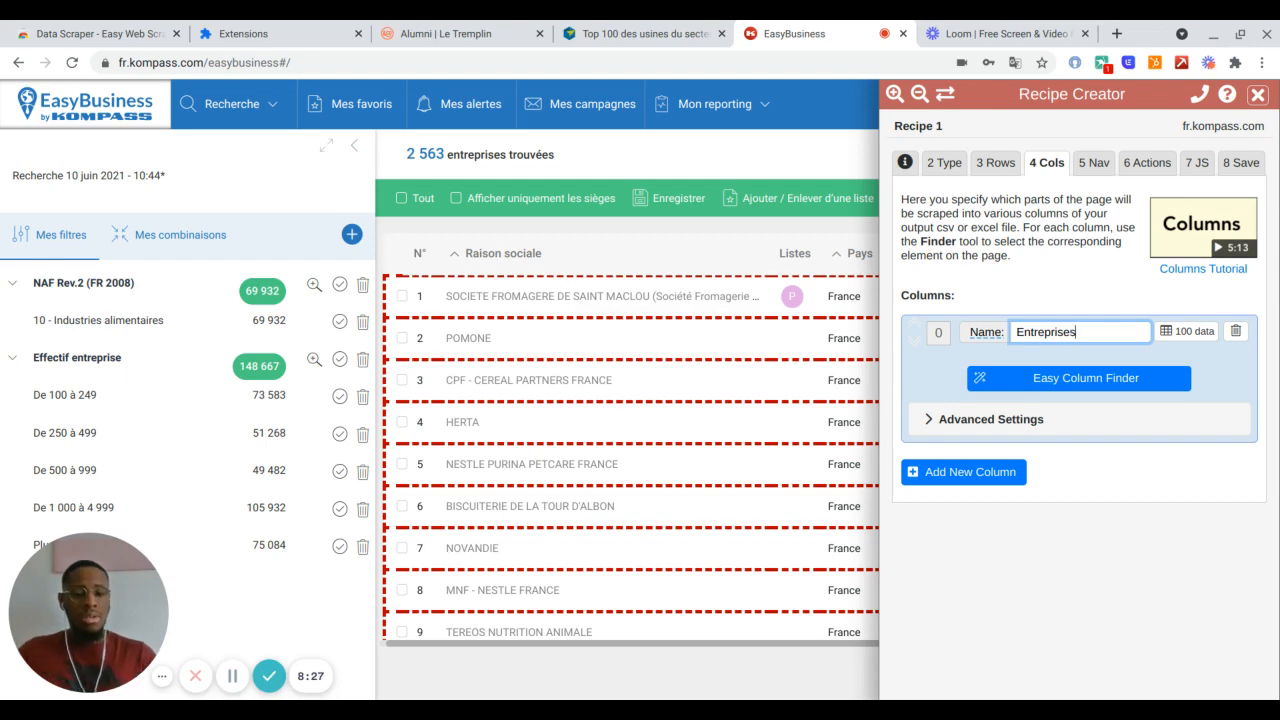
# - Set the Entreprises column to extract Text from the first company's name with Easy Column Finder and confirm
pyautogui.click(1063, 378)
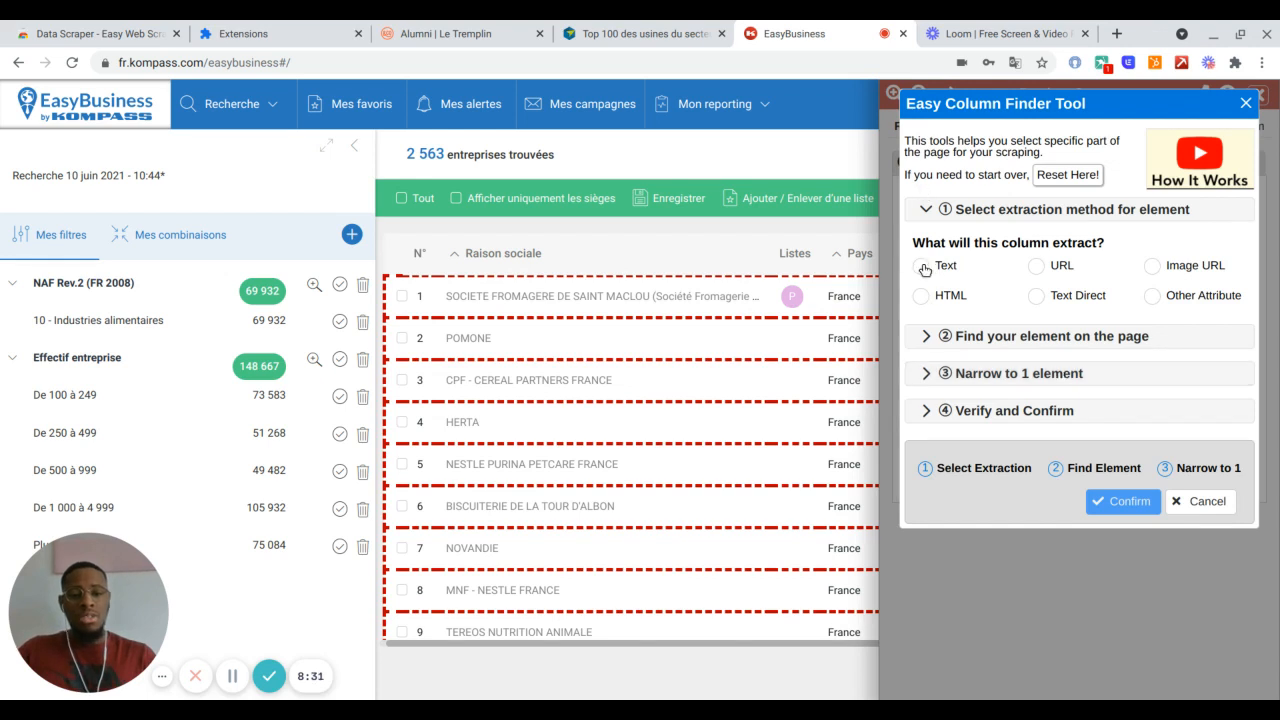
pyautogui.click(925, 269)
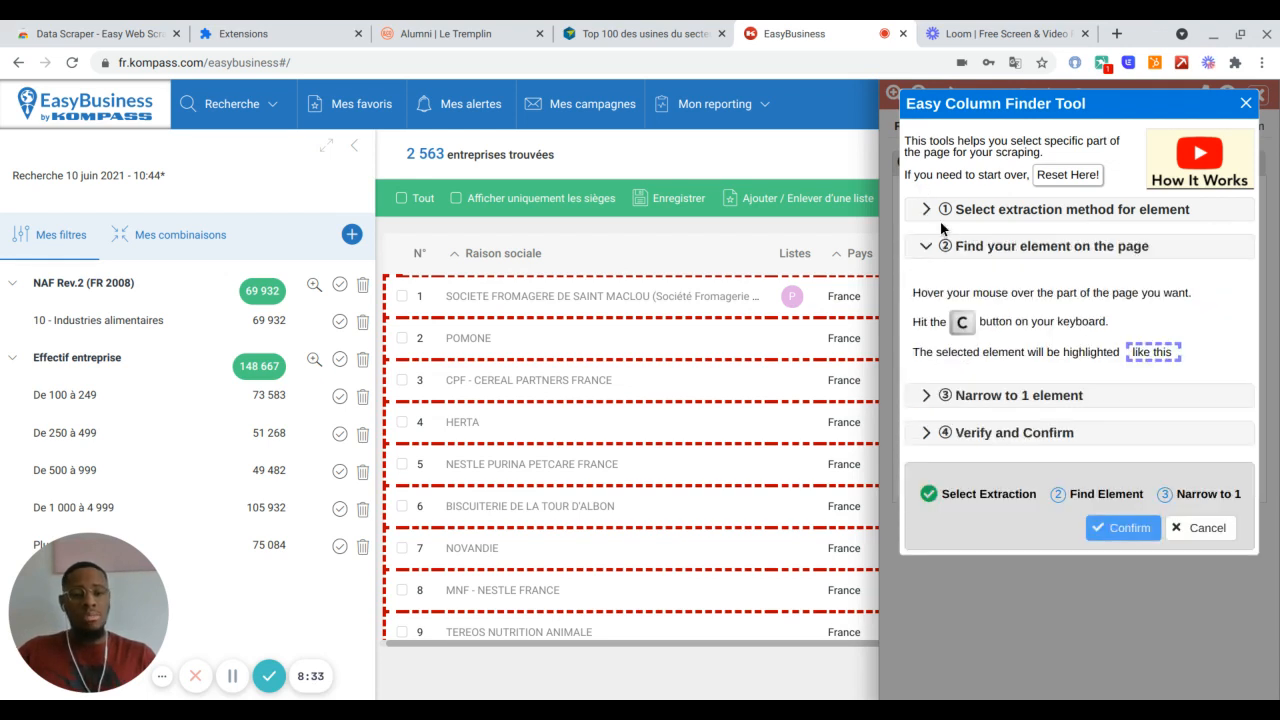
pyautogui.click(935, 210)
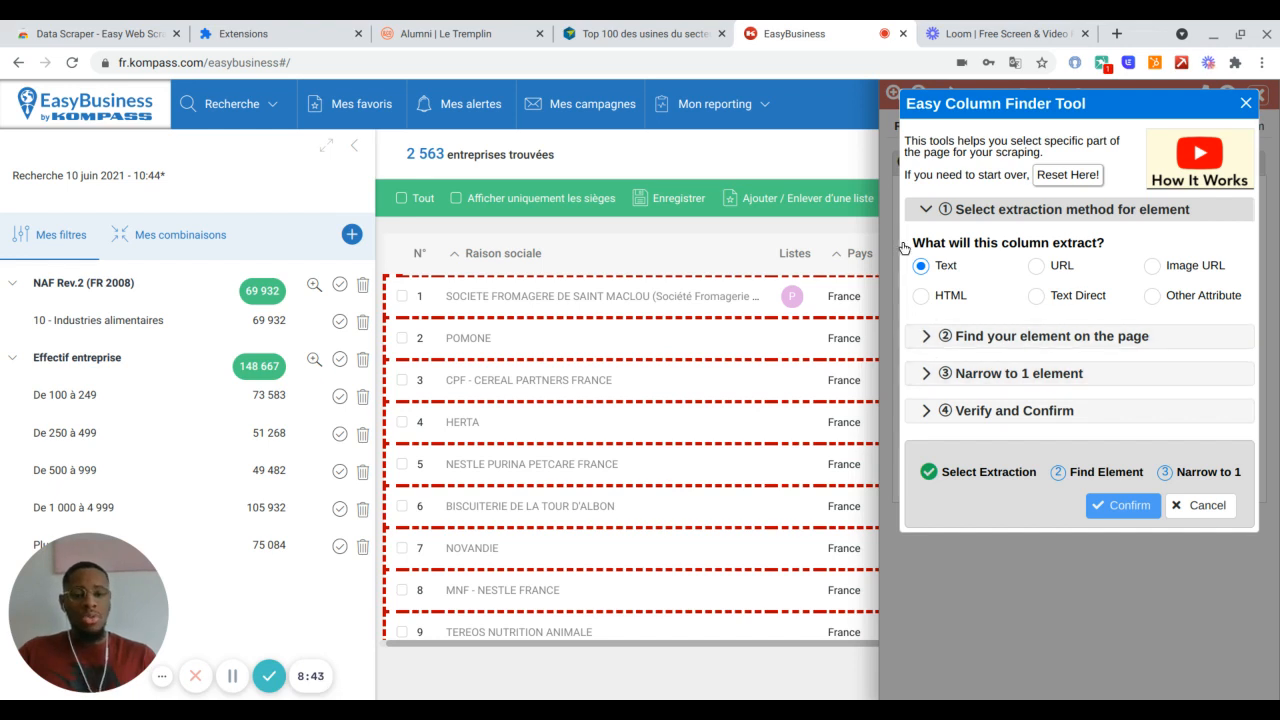
pyautogui.click(972, 337)
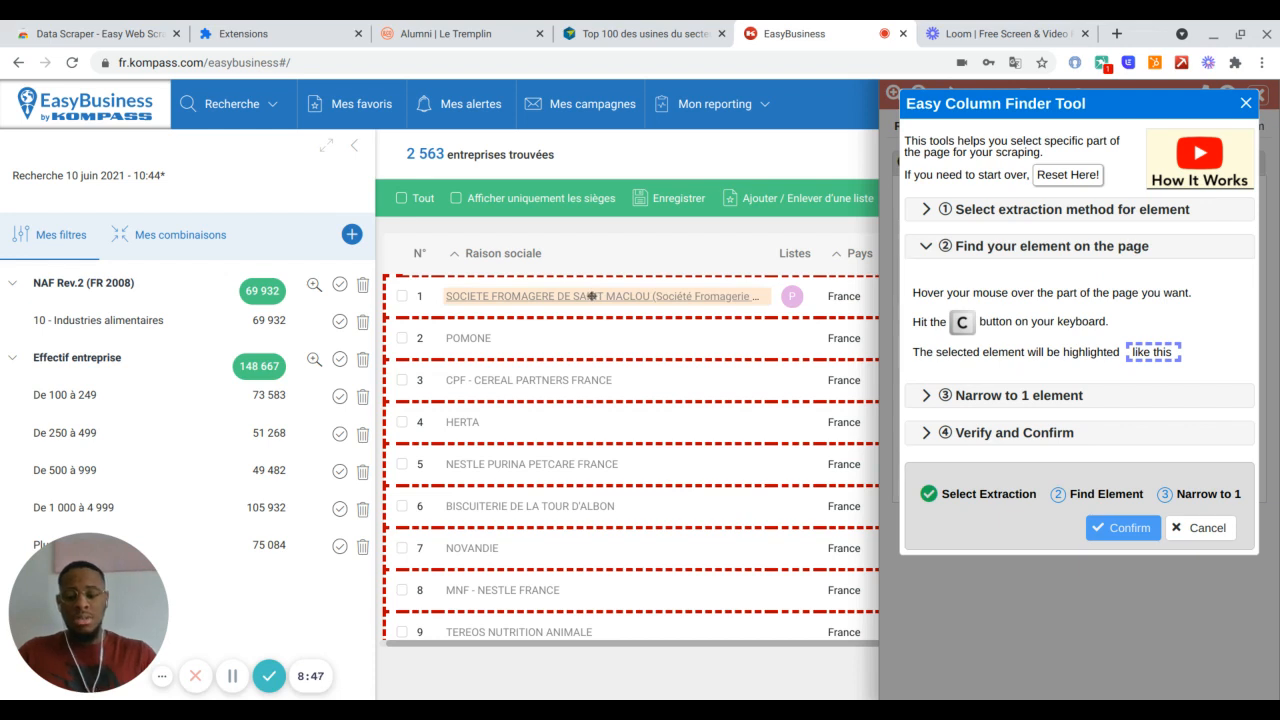
pyautogui.press('c')
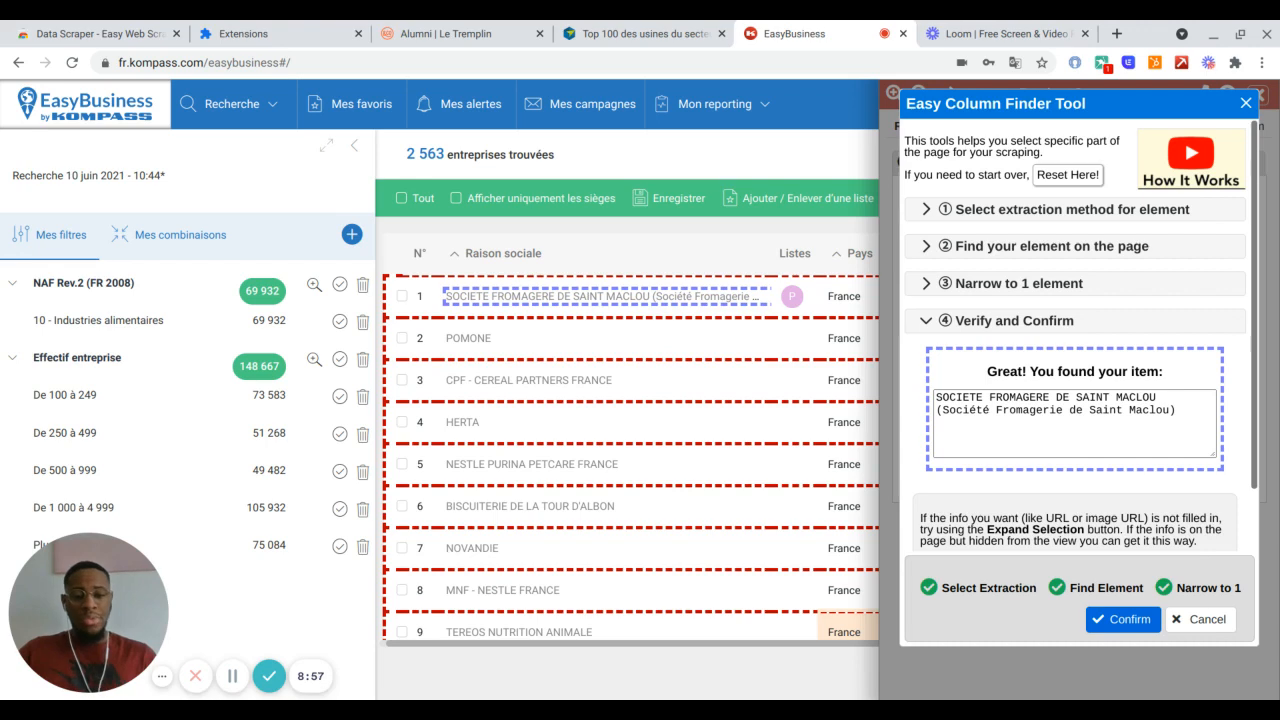
pyautogui.click(1101, 621)
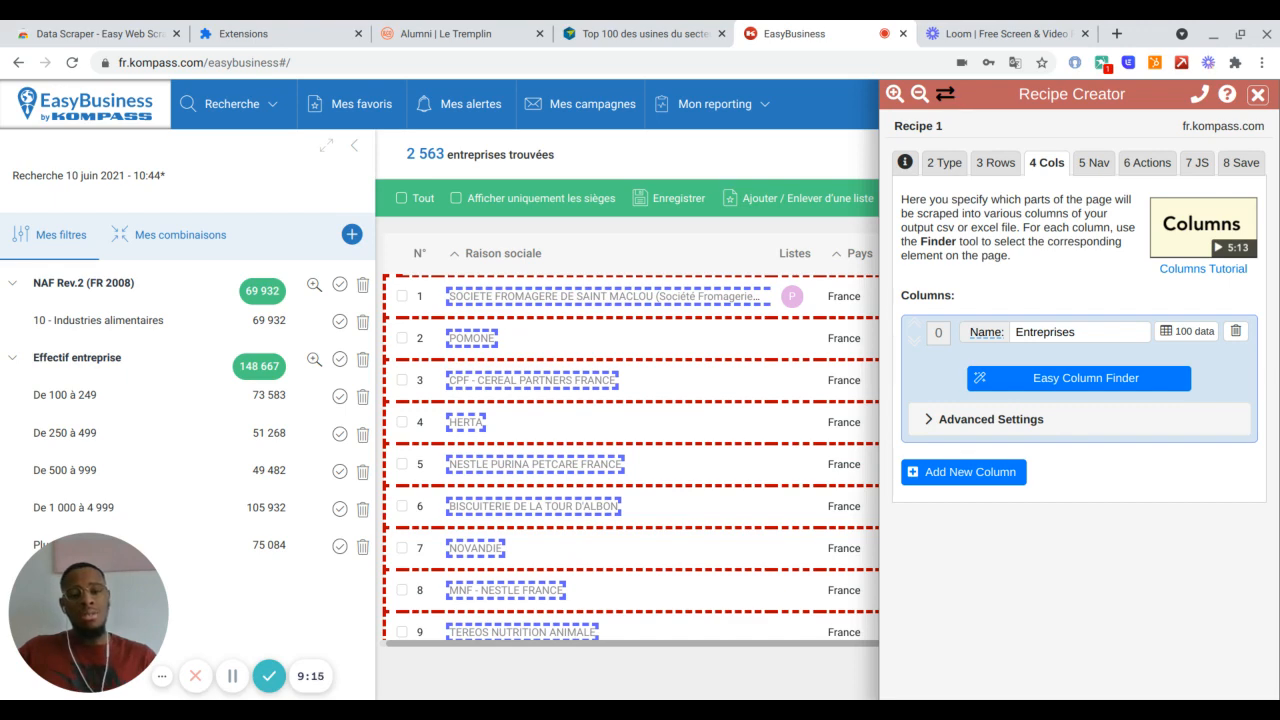
# - Move the Recipe Creator to the opposite side and add a second column extracting Text from the first row's city, choosing item #2 by position
pyautogui.click(945, 94)
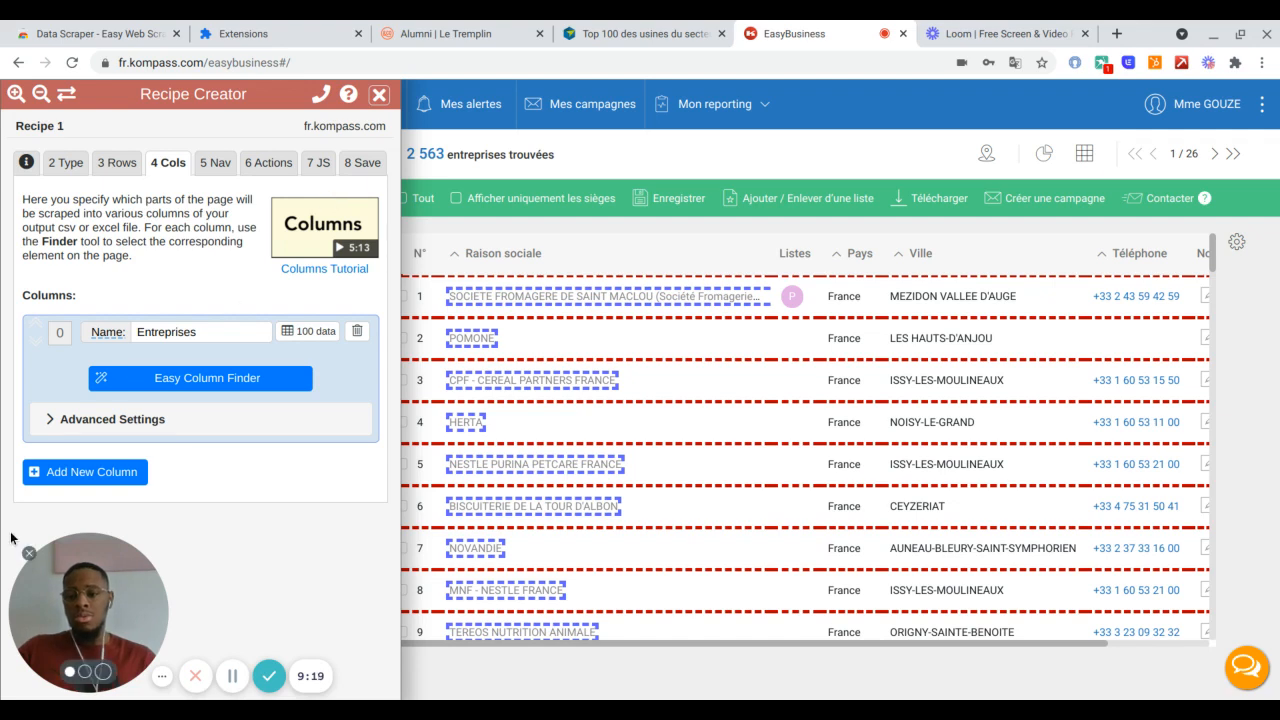
pyautogui.click(80, 480)
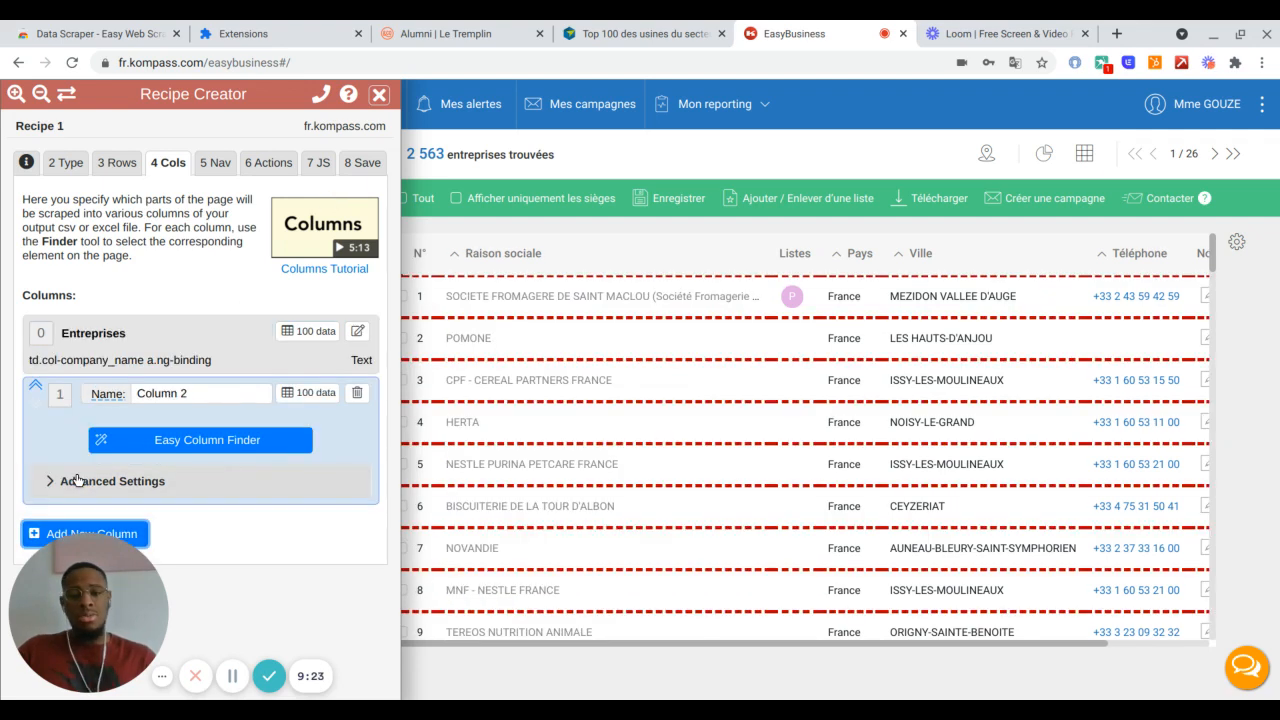
pyautogui.click(243, 440)
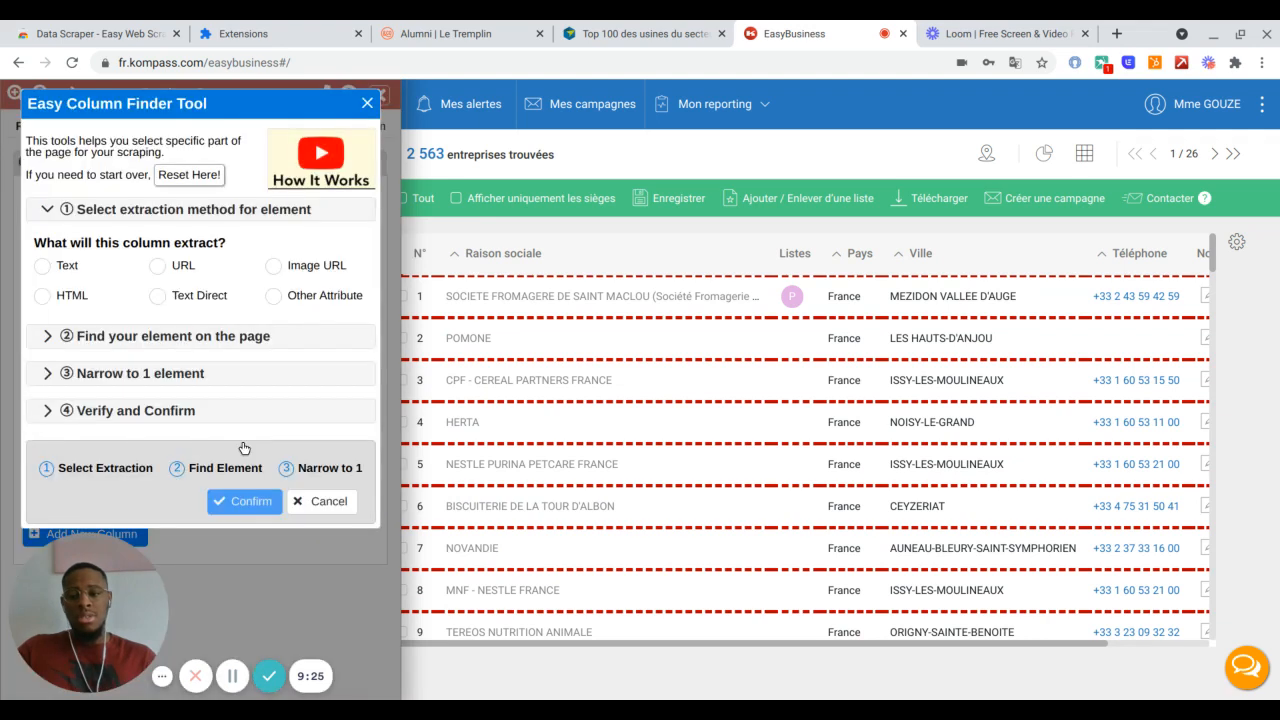
pyautogui.click(43, 266)
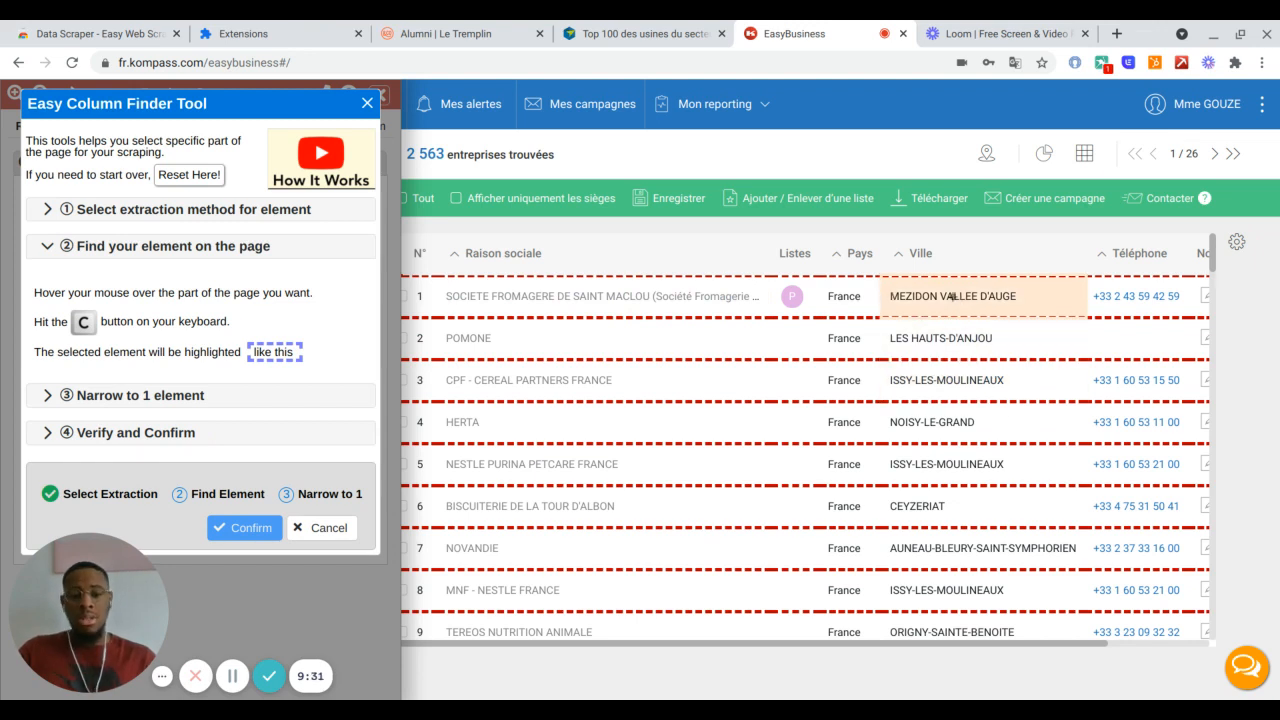
pyautogui.press('c')
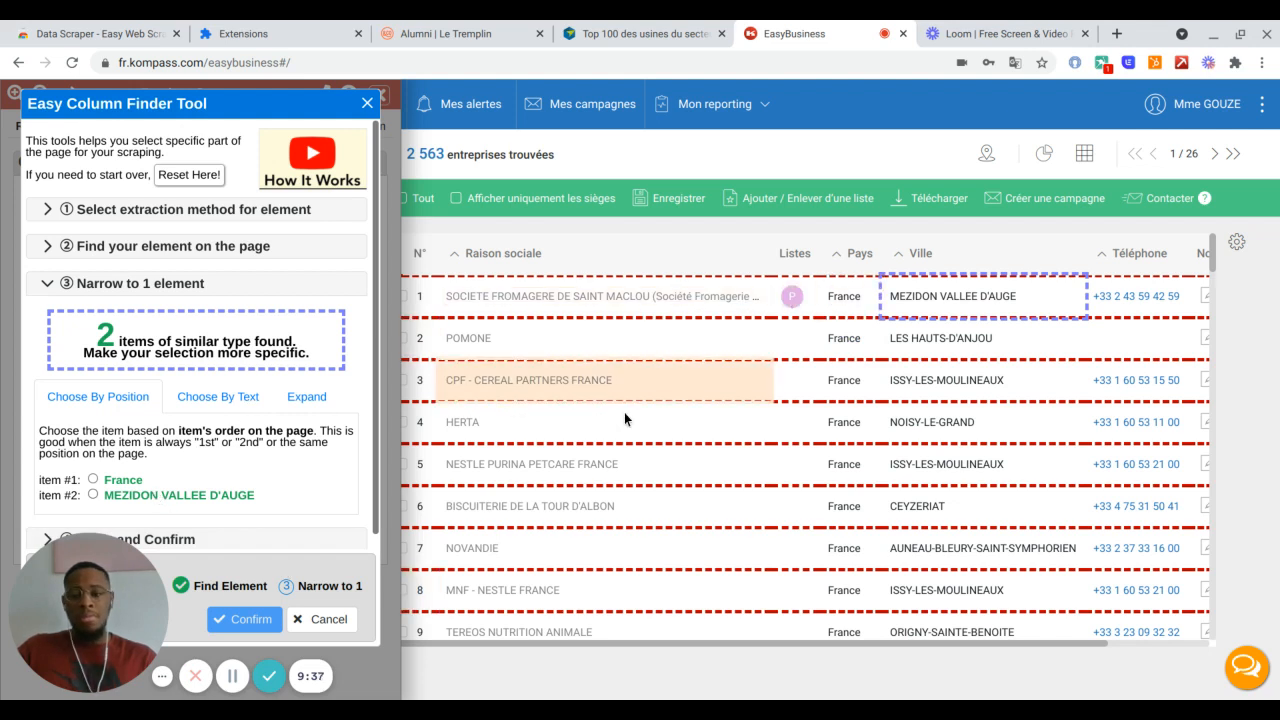
pyautogui.click(93, 493)
pyautogui.click(248, 619)
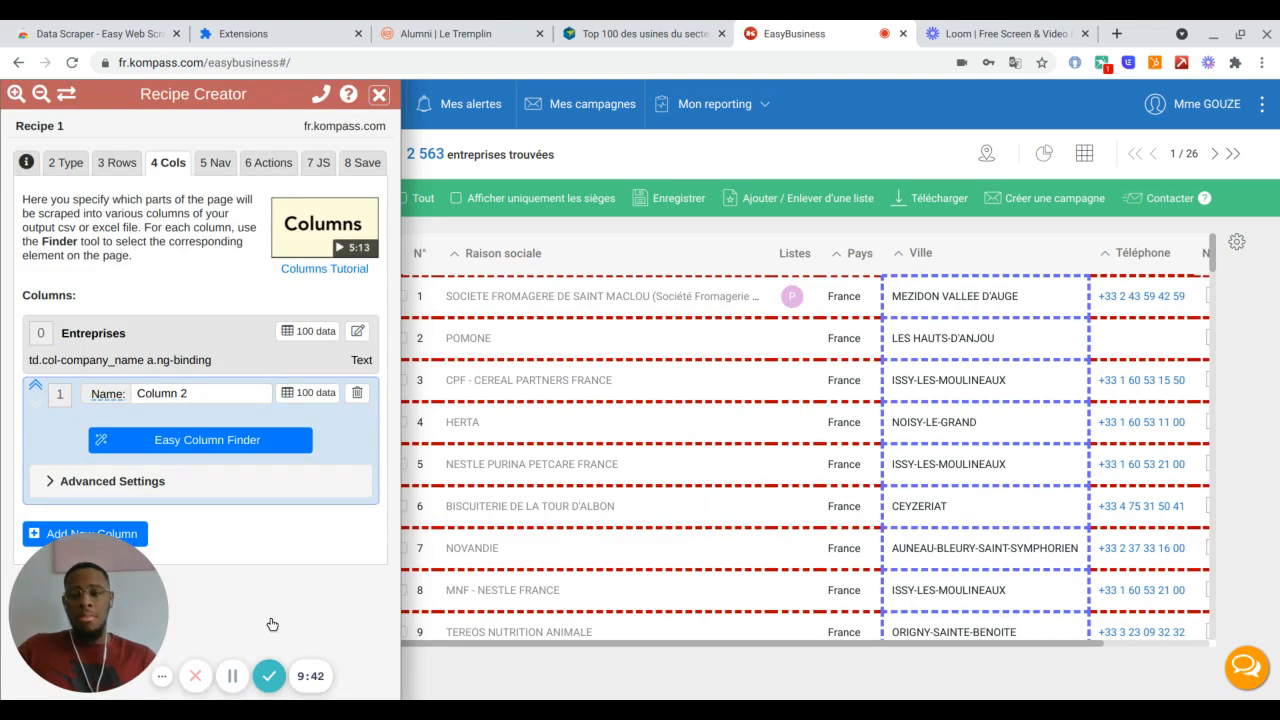
# - Try to rename the second column as Ville
pyautogui.click(185, 394)
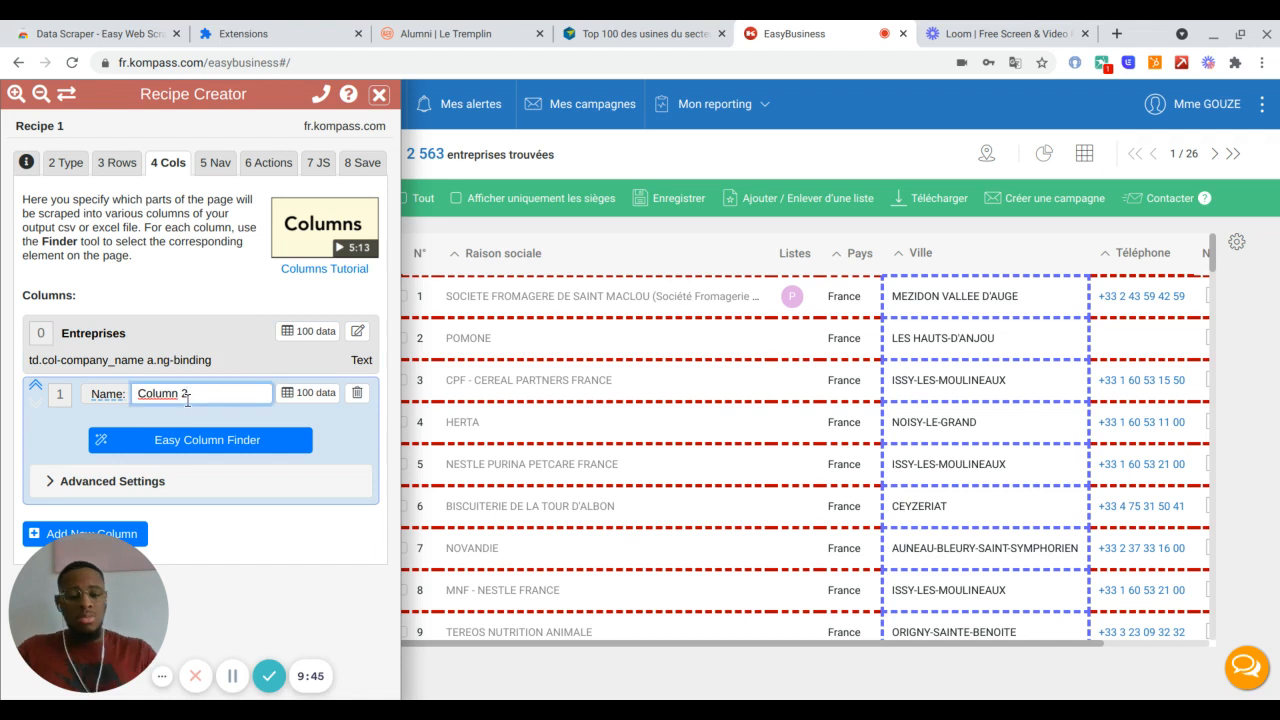
pyautogui.press('BackSpace')
pyautogui.press('BackSpace')
pyautogui.press('BackSpace')
pyautogui.press('BackSpace')
pyautogui.press('BackSpace')
pyautogui.press('BackSpace')
pyautogui.press('BackSpace')
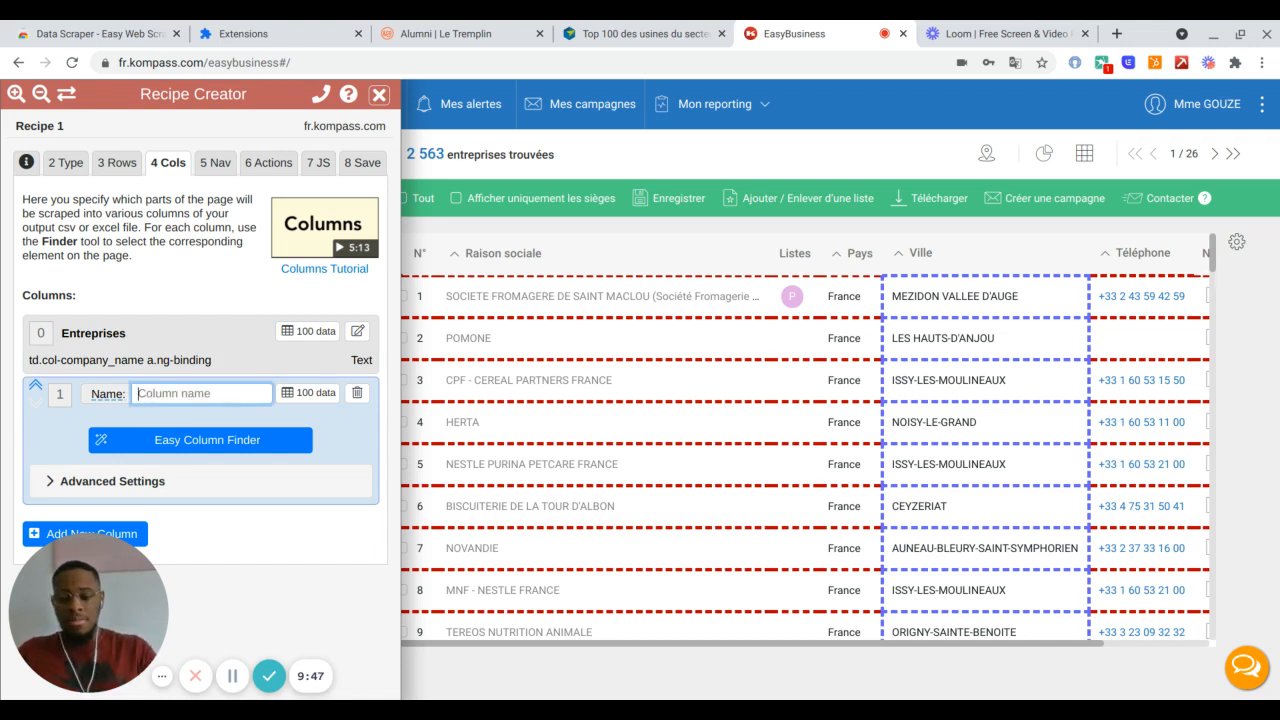
pyautogui.write('Ville')
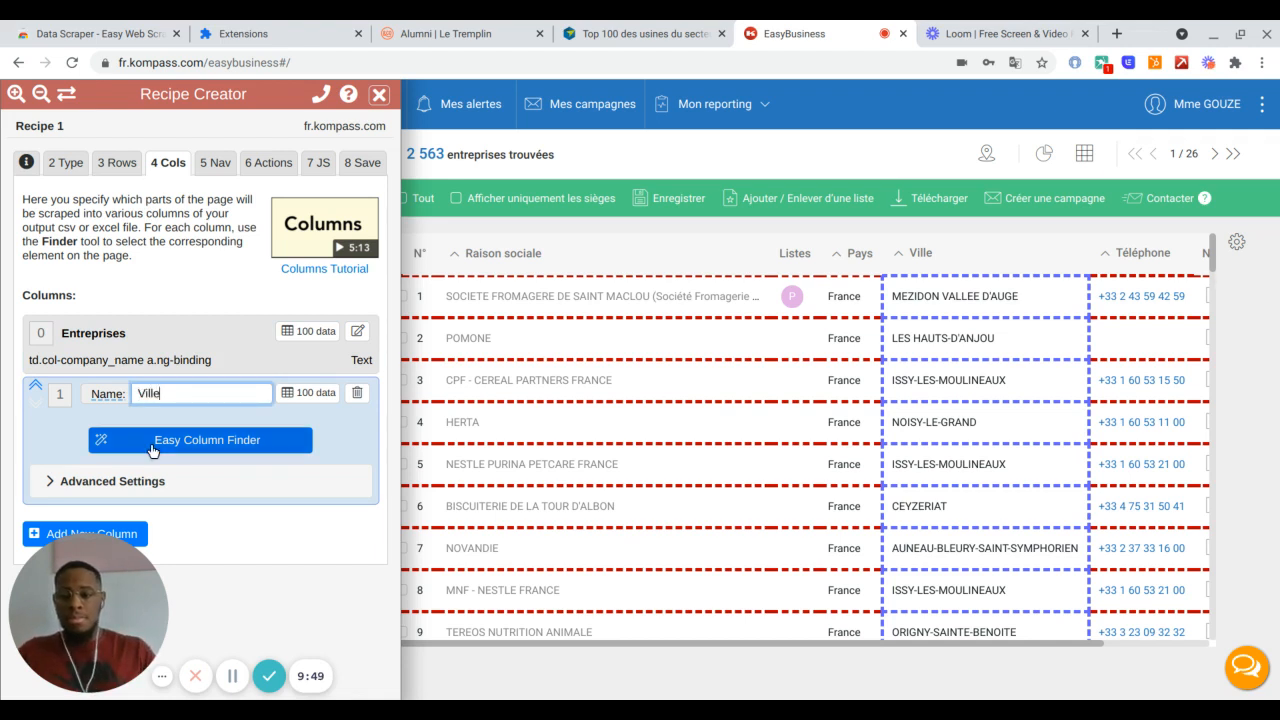
# - Add a third column to the recipe and name it Téléphone
pyautogui.click(142, 531)
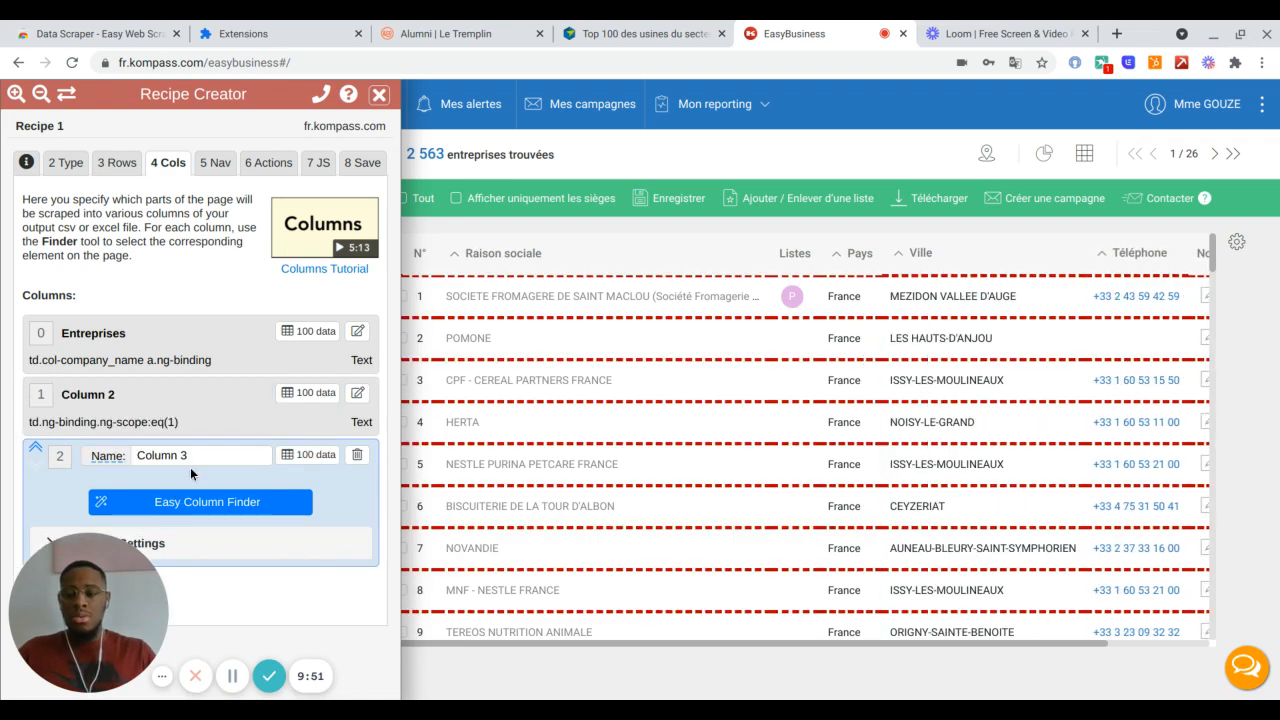
pyautogui.click(198, 454)
pyautogui.press('BackSpace')
pyautogui.press('BackSpace')
pyautogui.press('BackSpace')
pyautogui.press('BackSpace')
pyautogui.press('BackSpace')
pyautogui.press('BackSpace')
pyautogui.press('BackSpace')
pyautogui.press('BackSpace')
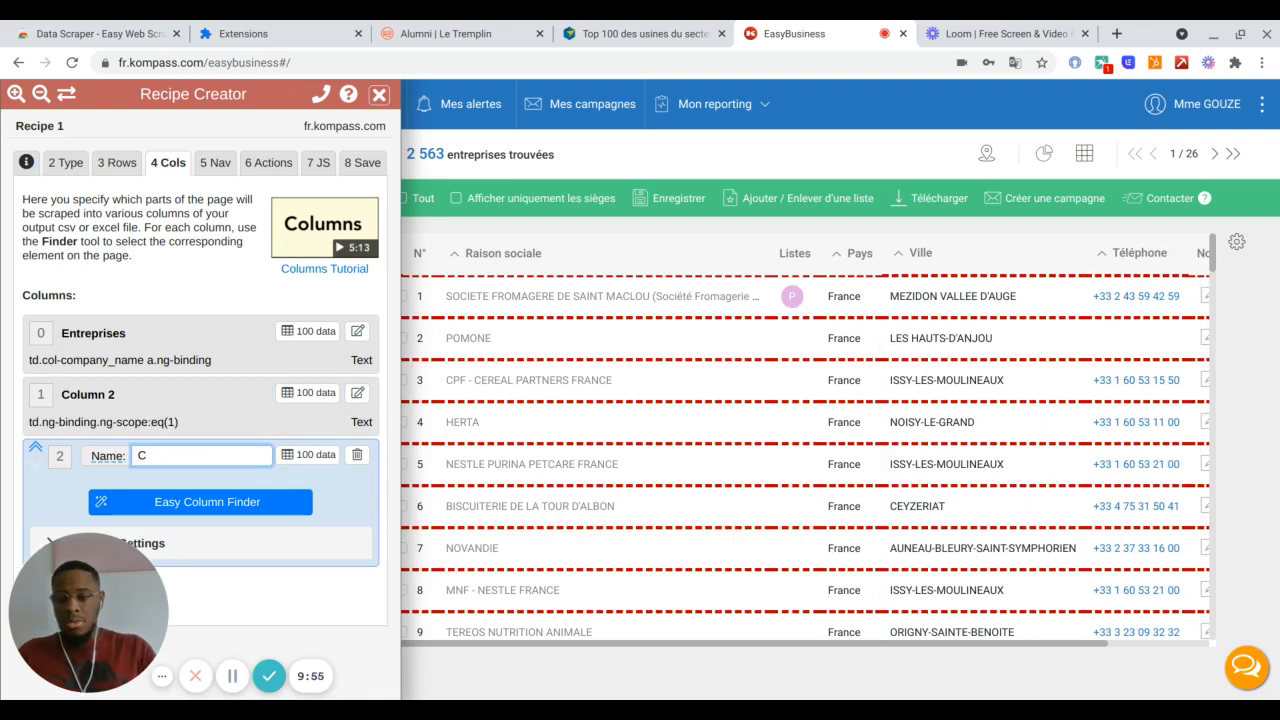
pyautogui.write('Tél')
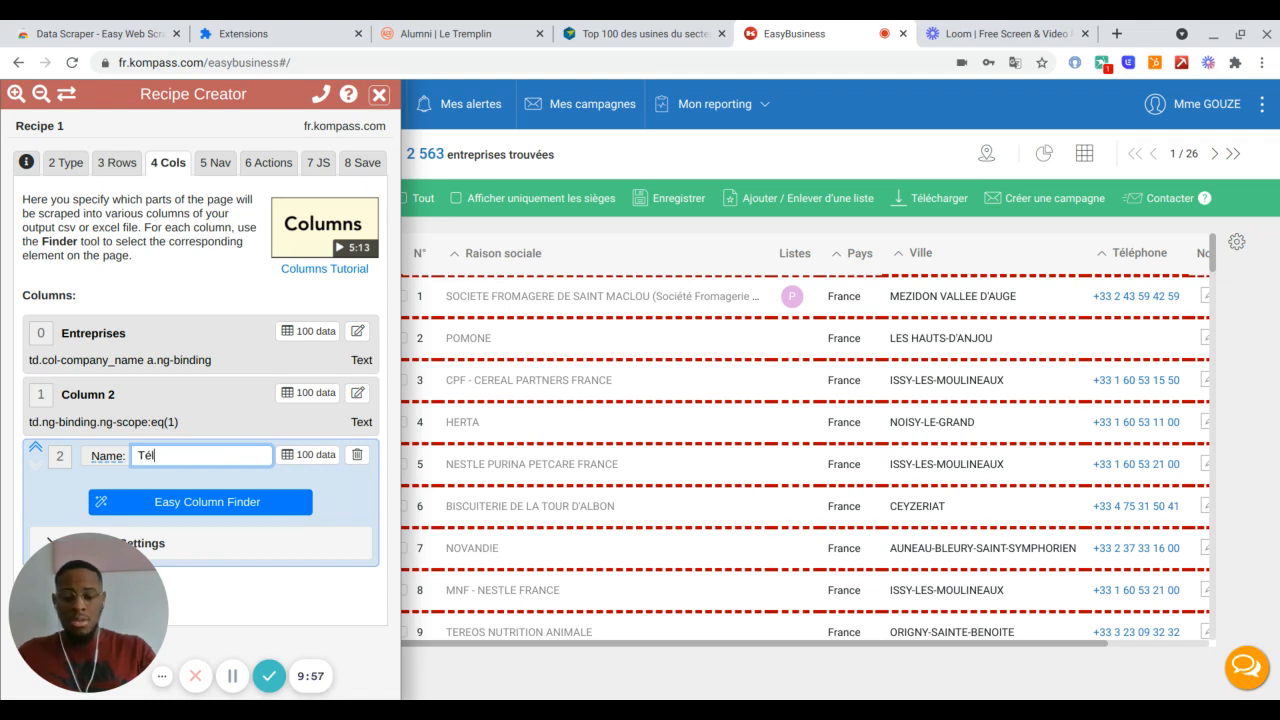
pyautogui.write('éphone')
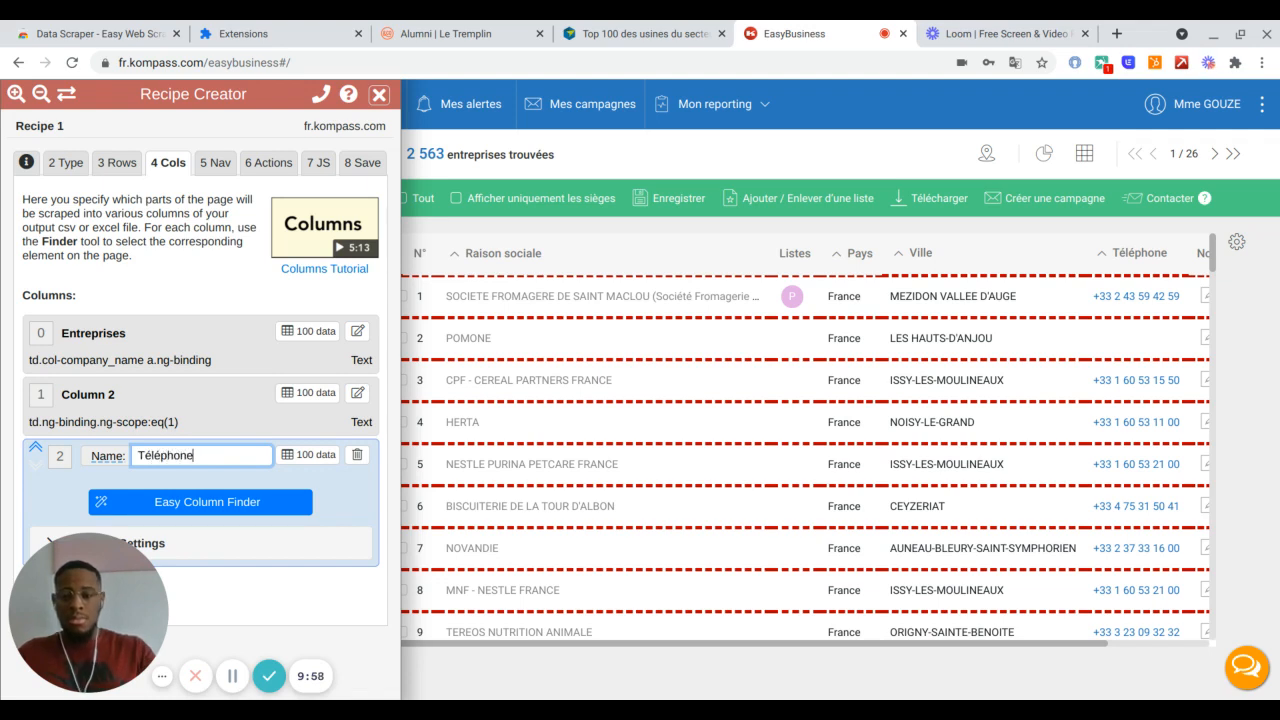
# - Set the Téléphone column to extract Text from the first company's phone cell with Easy Column Finder and confirm
pyautogui.click(205, 505)
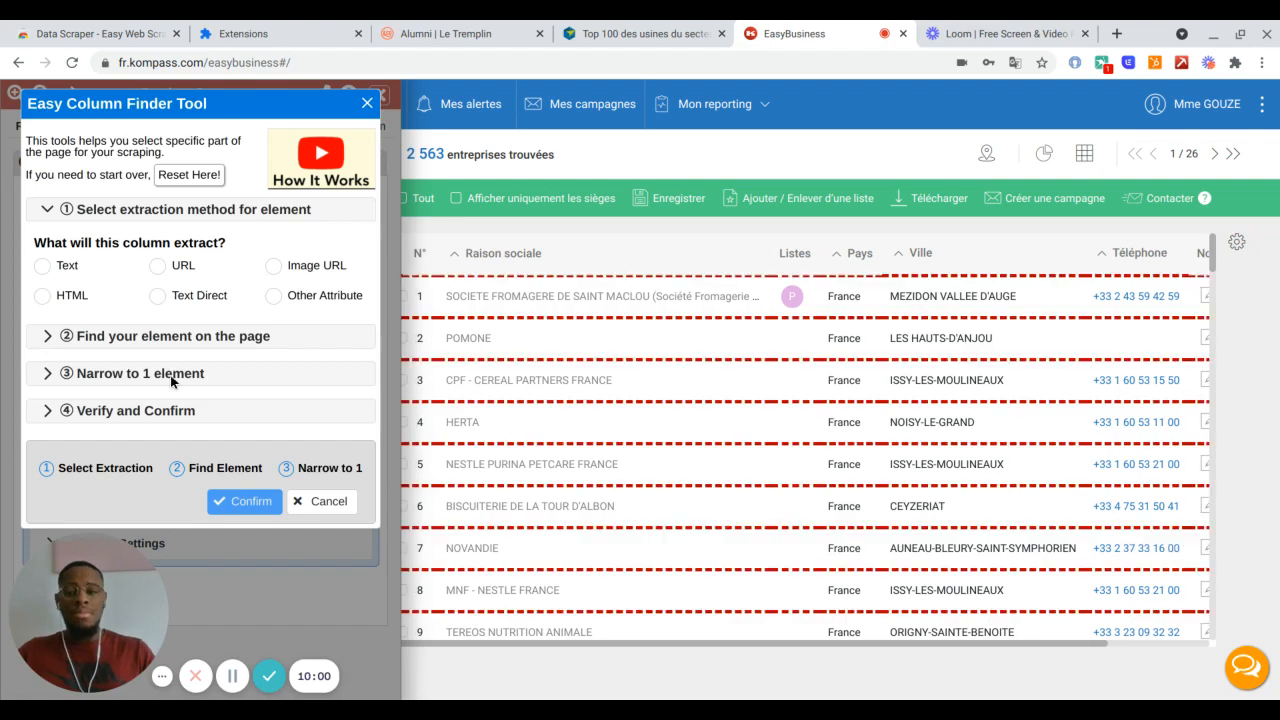
pyautogui.click(44, 266)
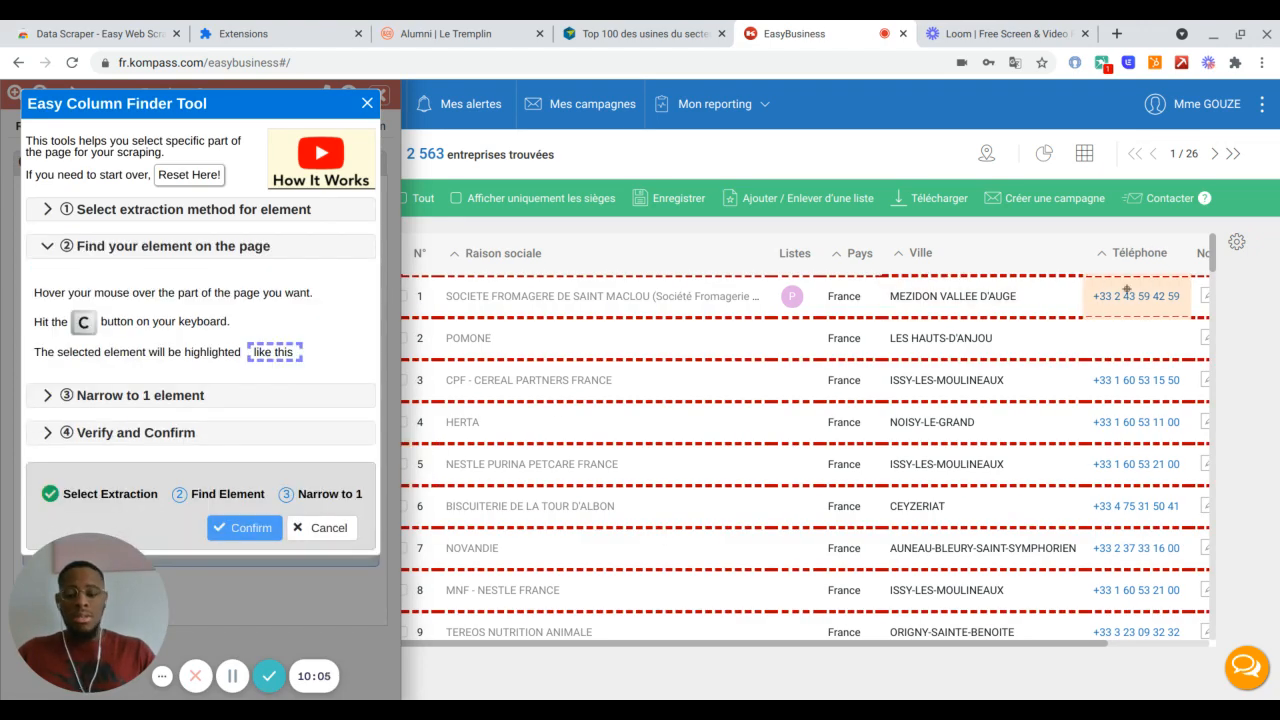
pyautogui.press('c')
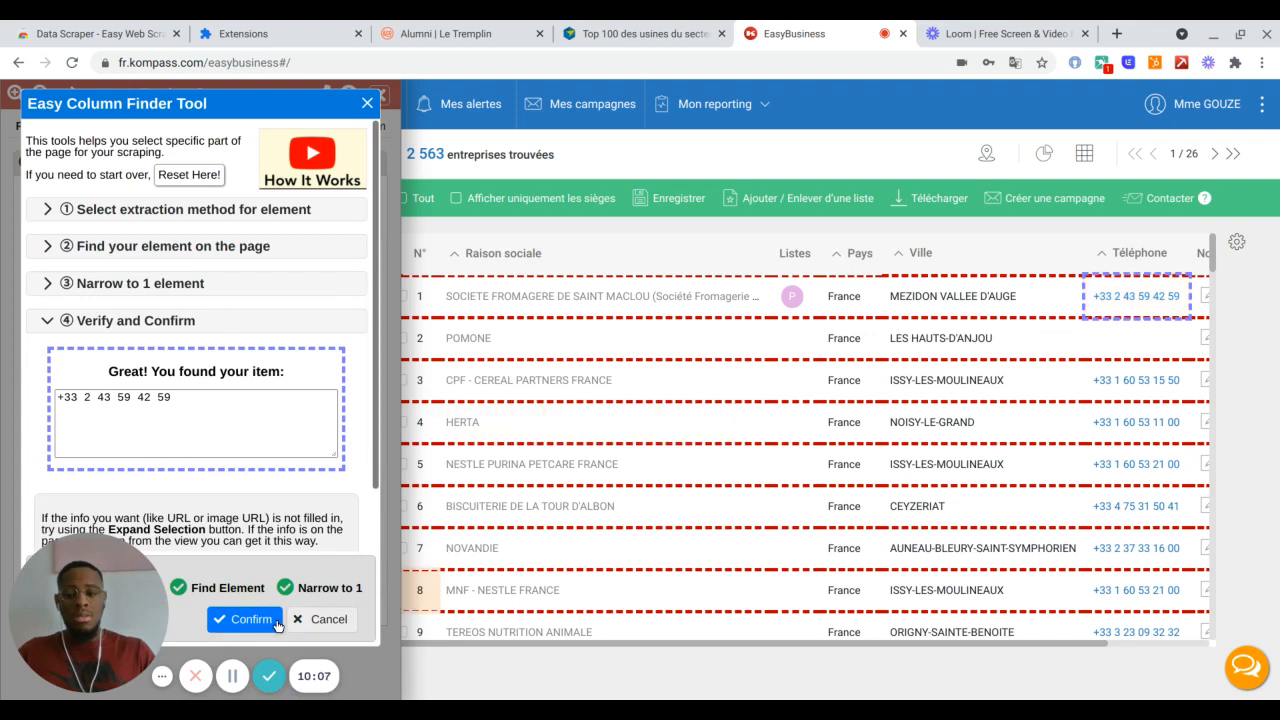
pyautogui.click(267, 620)
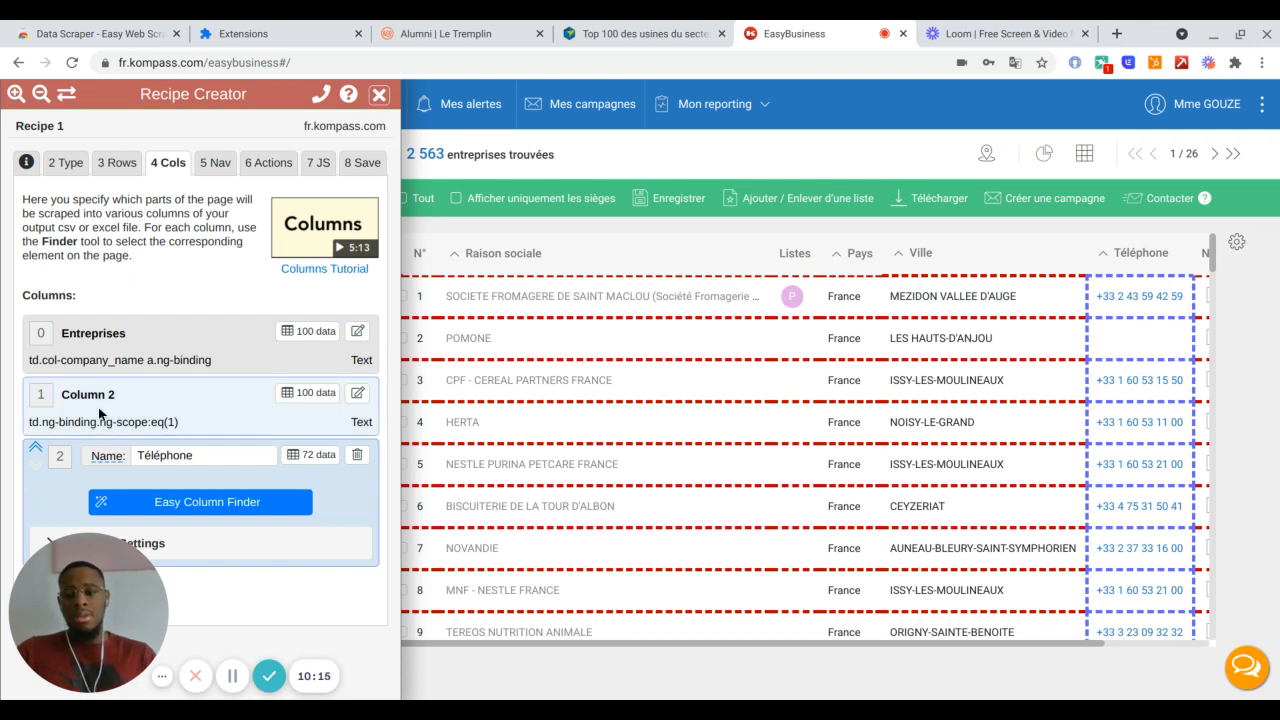
# - Reopen the recipe's second column for editing and rename it as Ville
pyautogui.click(359, 395)
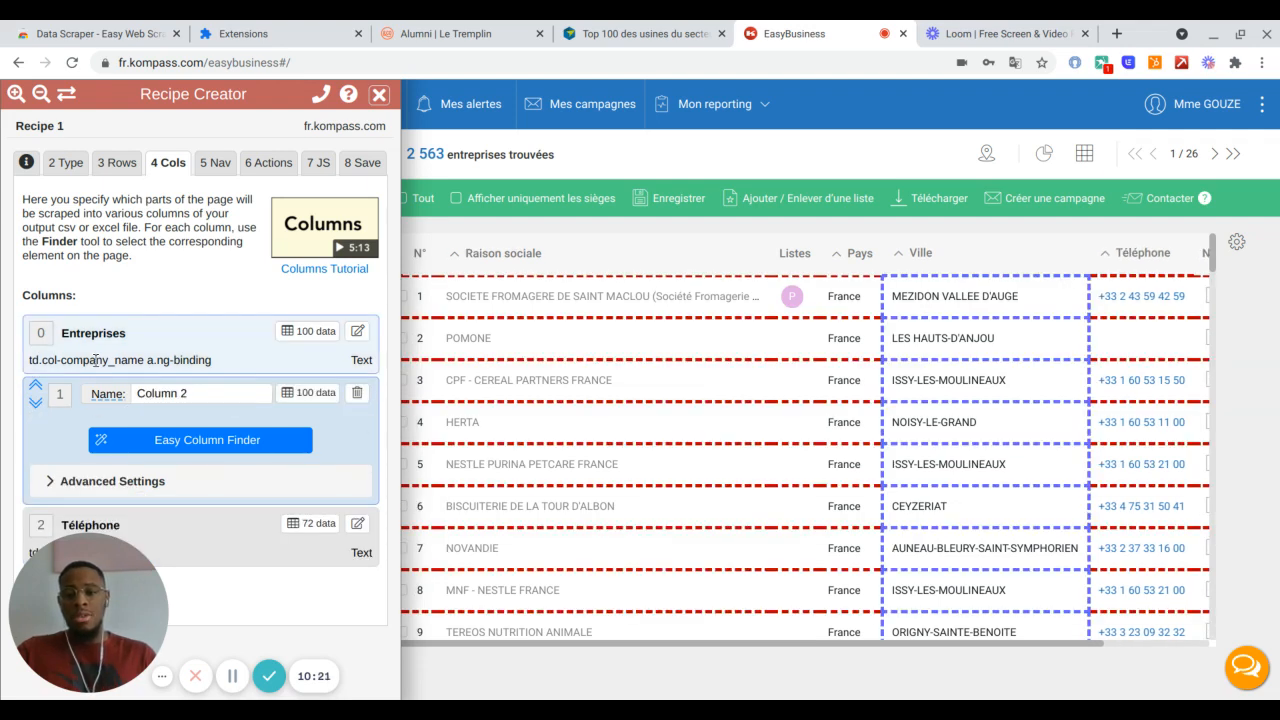
pyautogui.click(192, 403)
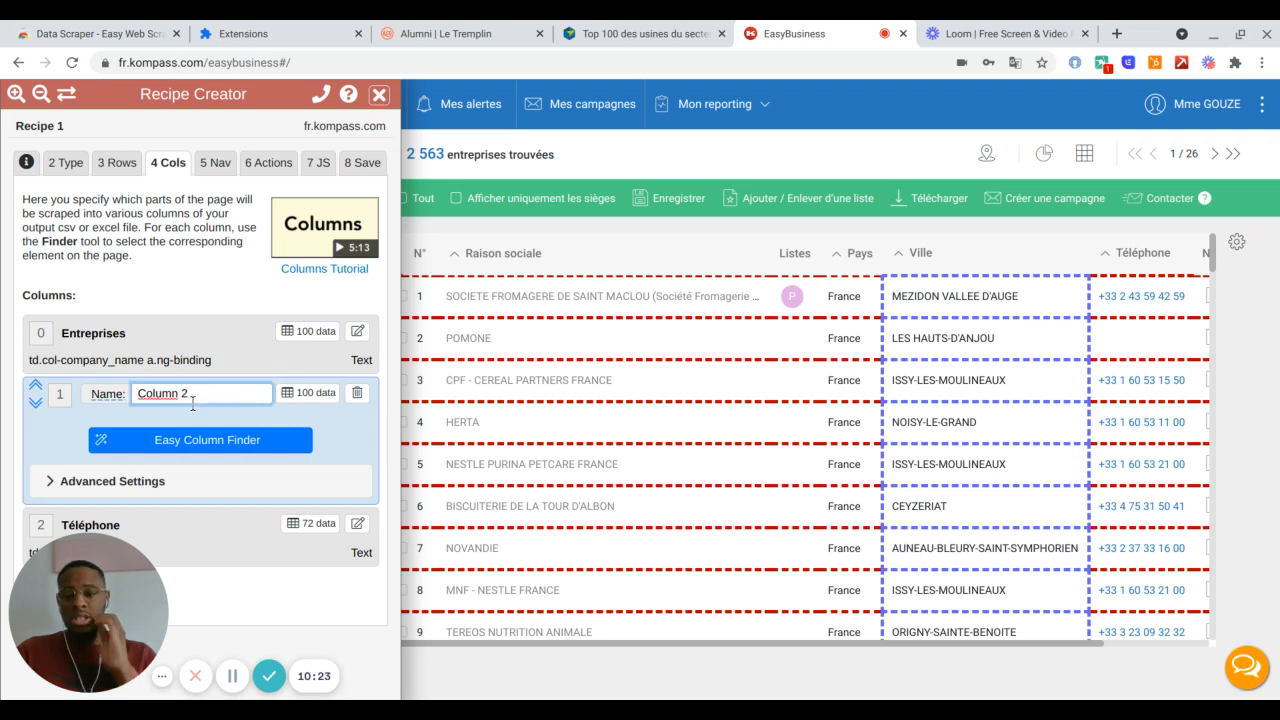
pyautogui.press('BackSpace')
pyautogui.press('BackSpace')
pyautogui.press('BackSpace')
pyautogui.press('BackSpace')
pyautogui.press('BackSpace')
pyautogui.press('BackSpace')
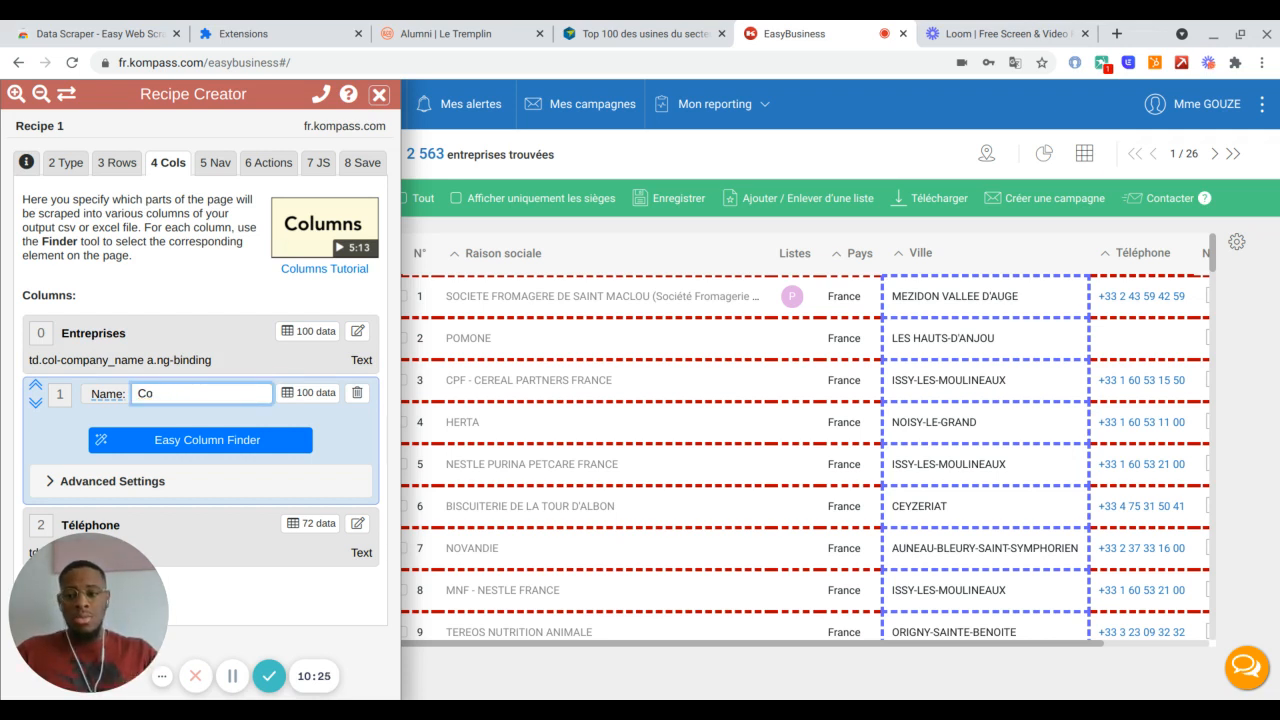
pyautogui.press('BackSpace')
pyautogui.write('Ville')
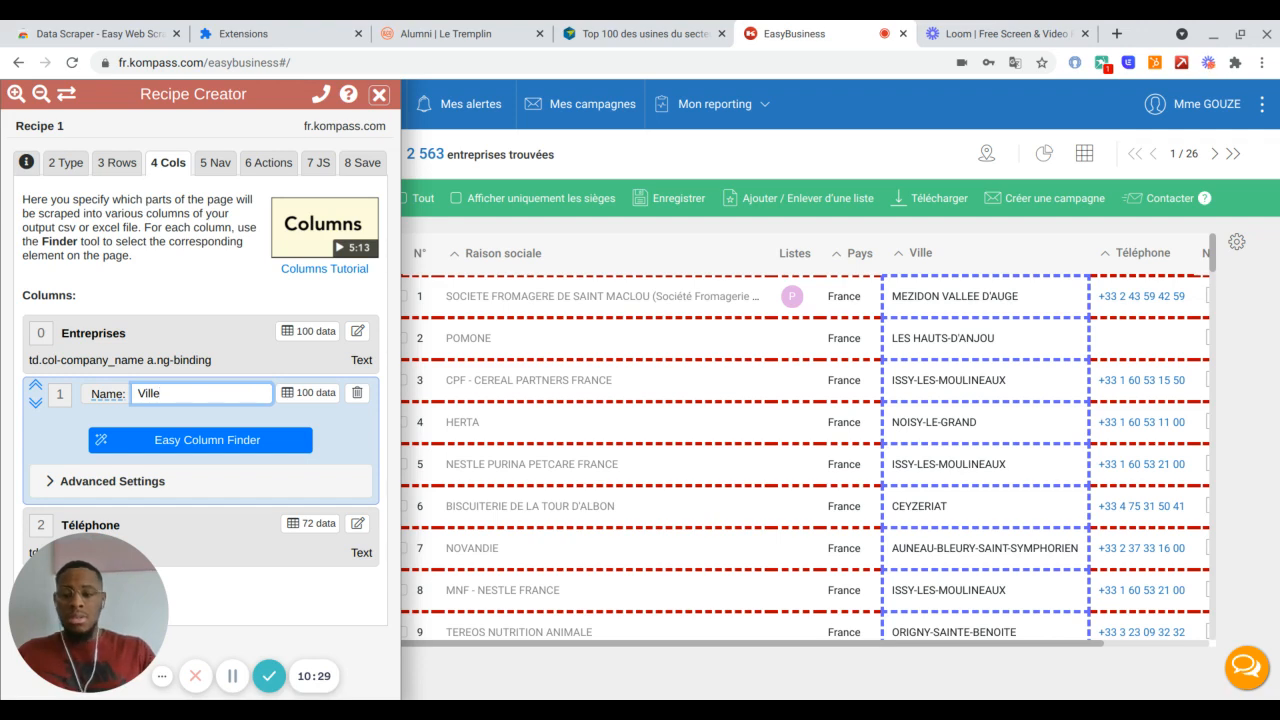
pyautogui.click(227, 537)
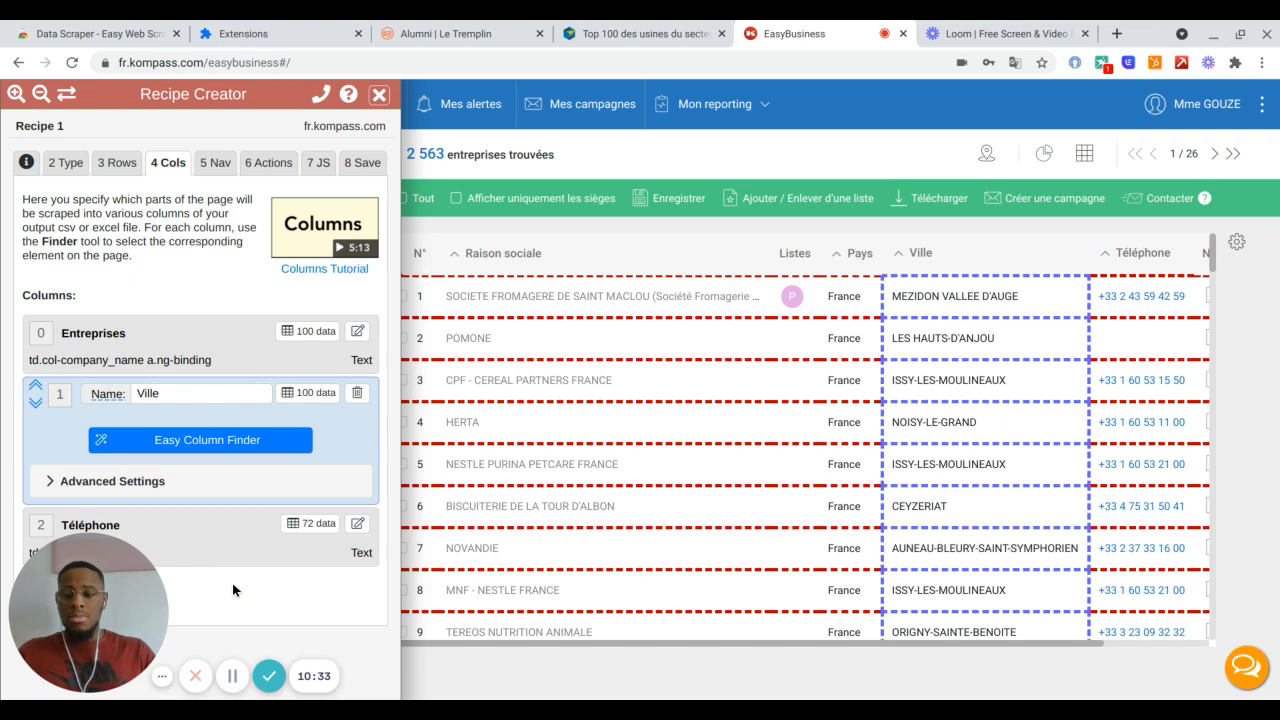
# - Set the recipe's navigation element to the results' next-page arrow with Easy Nav Finder and confirm
pyautogui.click(222, 164)
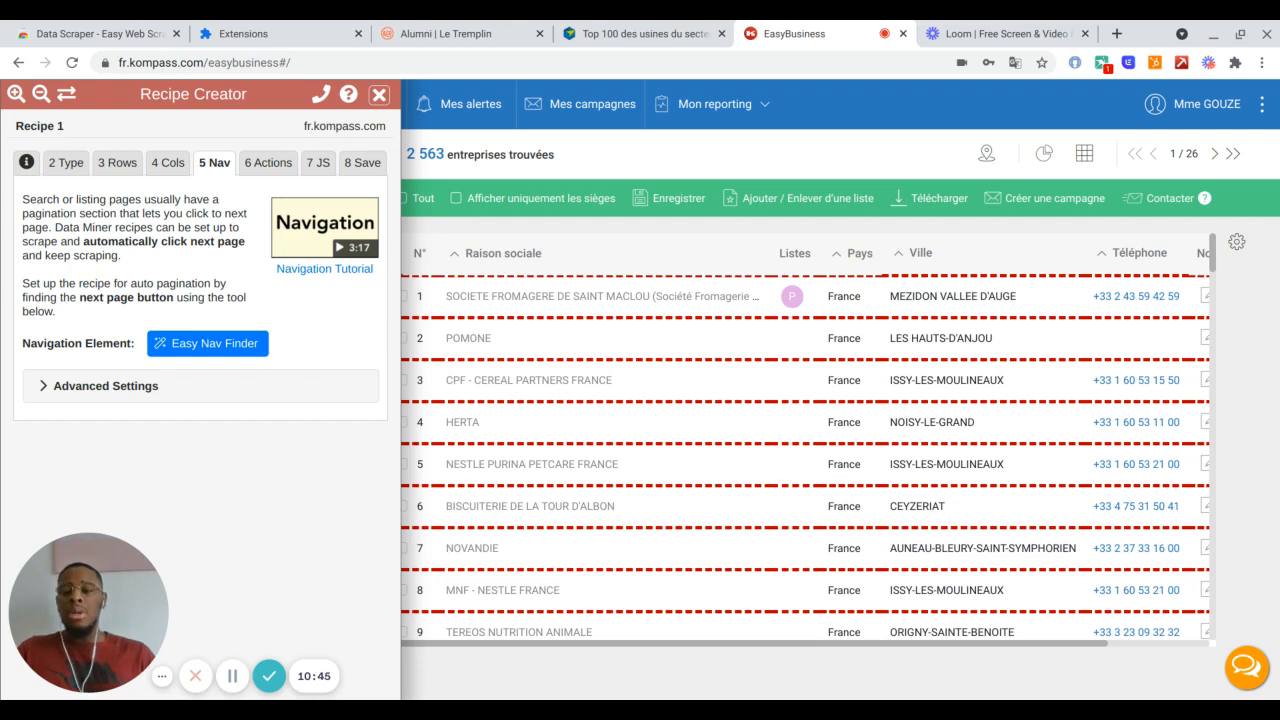
pyautogui.click(182, 345)
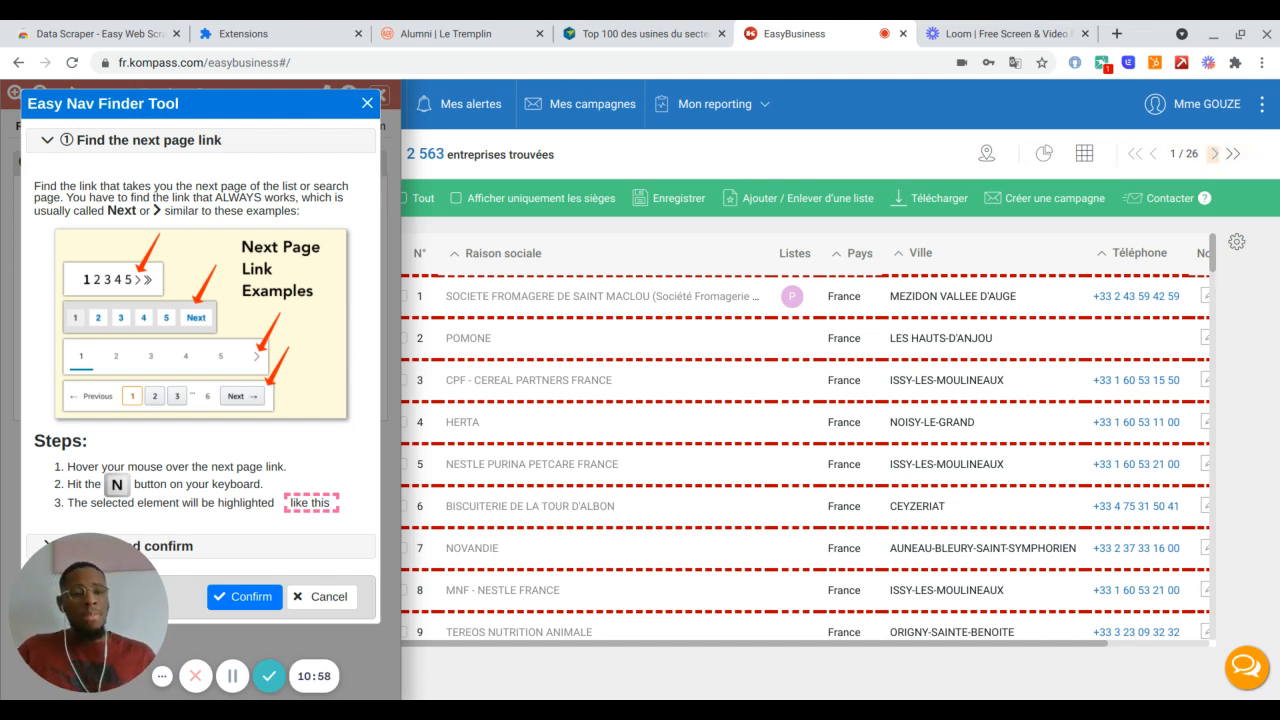
pyautogui.press('n')
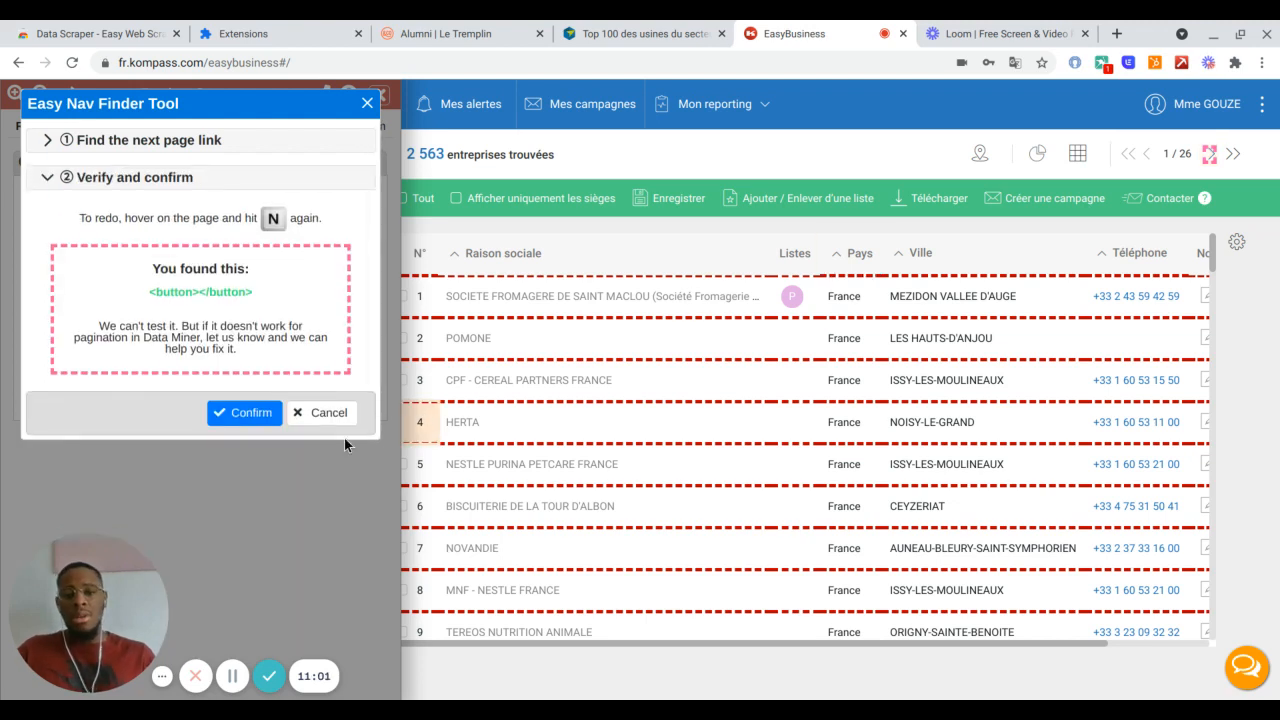
pyautogui.click(250, 413)
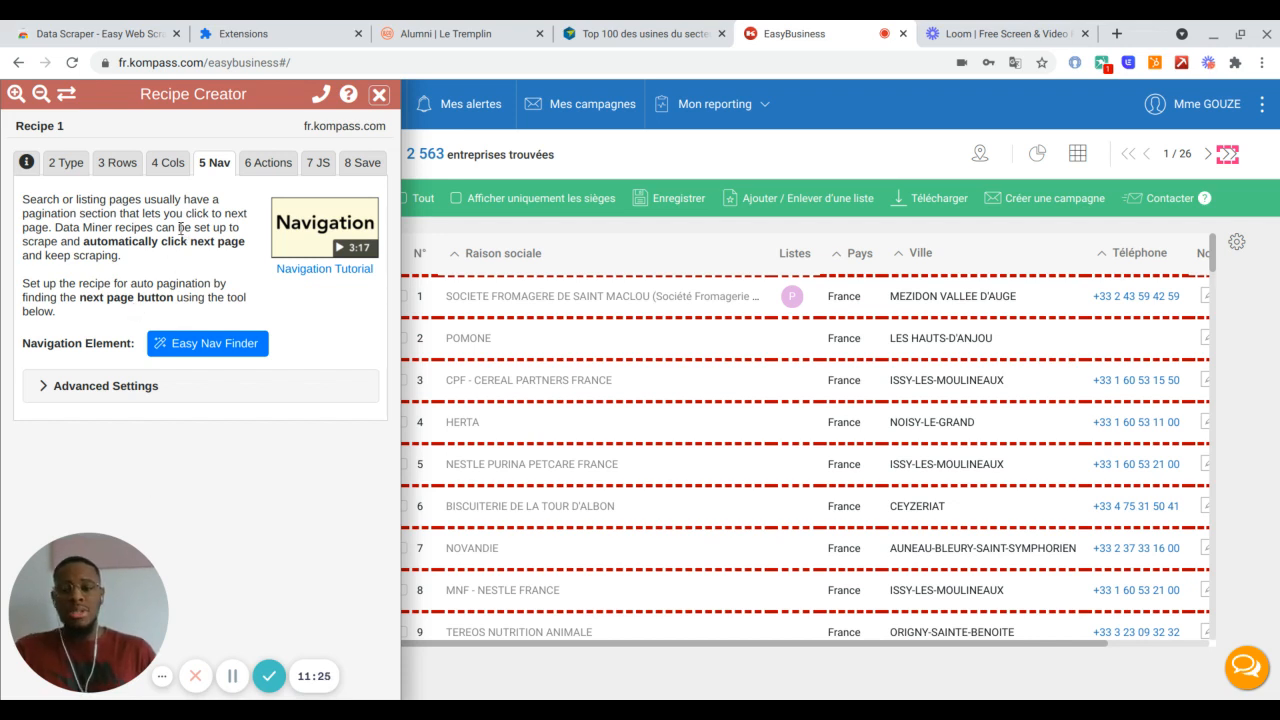
# - Review the optional pre-scrape actions available for the recipe, including clicking an element, scrolling to page end and infinite scroll
pyautogui.click(270, 163)
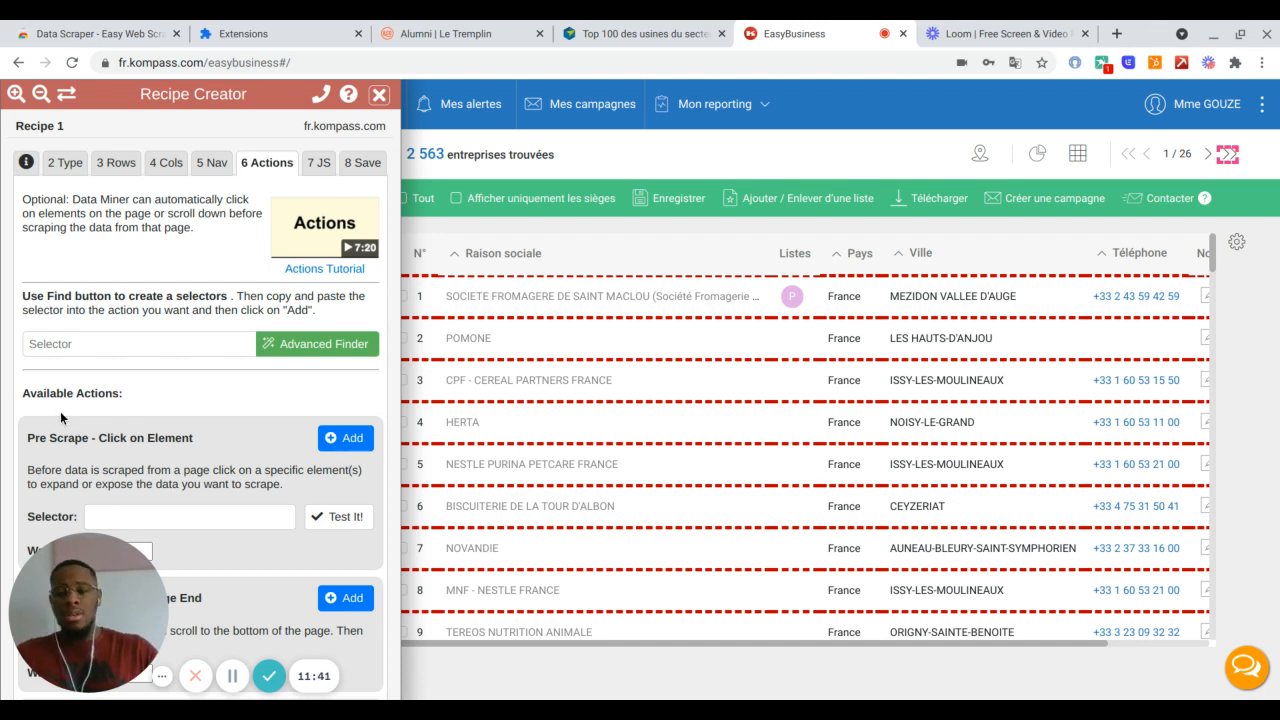
pyautogui.scroll(-3, 61, 418)
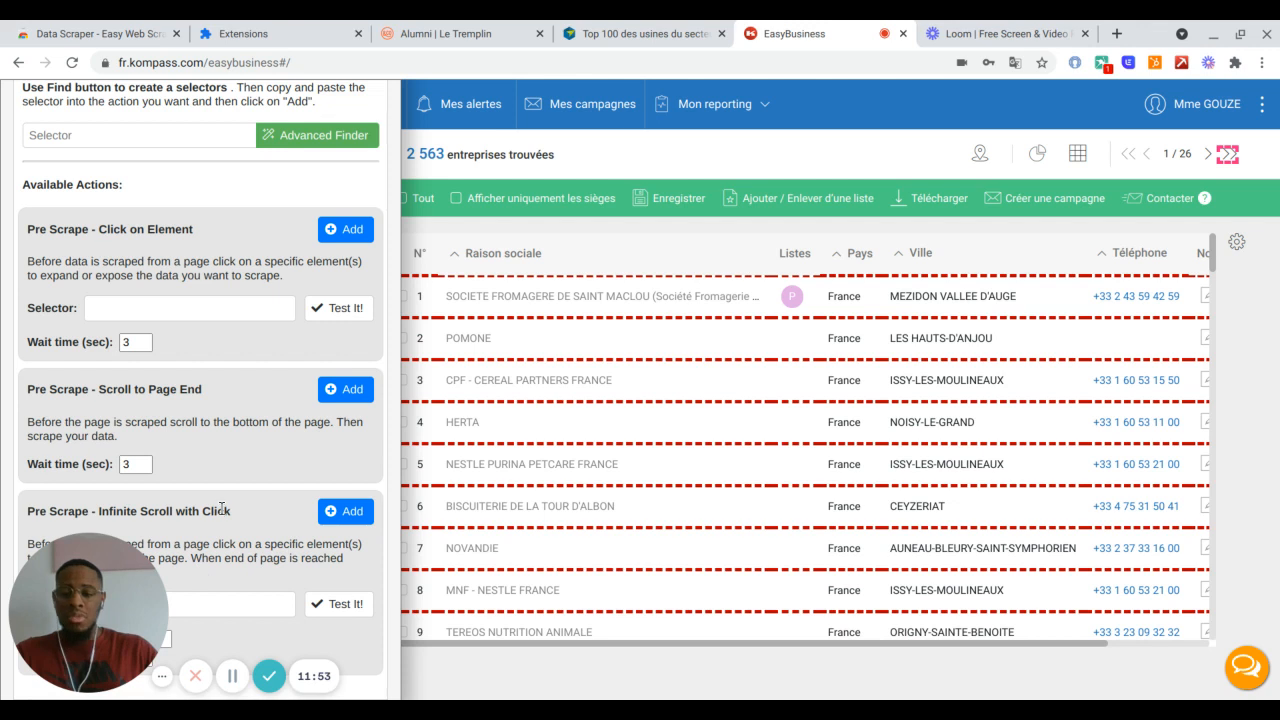
pyautogui.scroll(3, 222, 508)
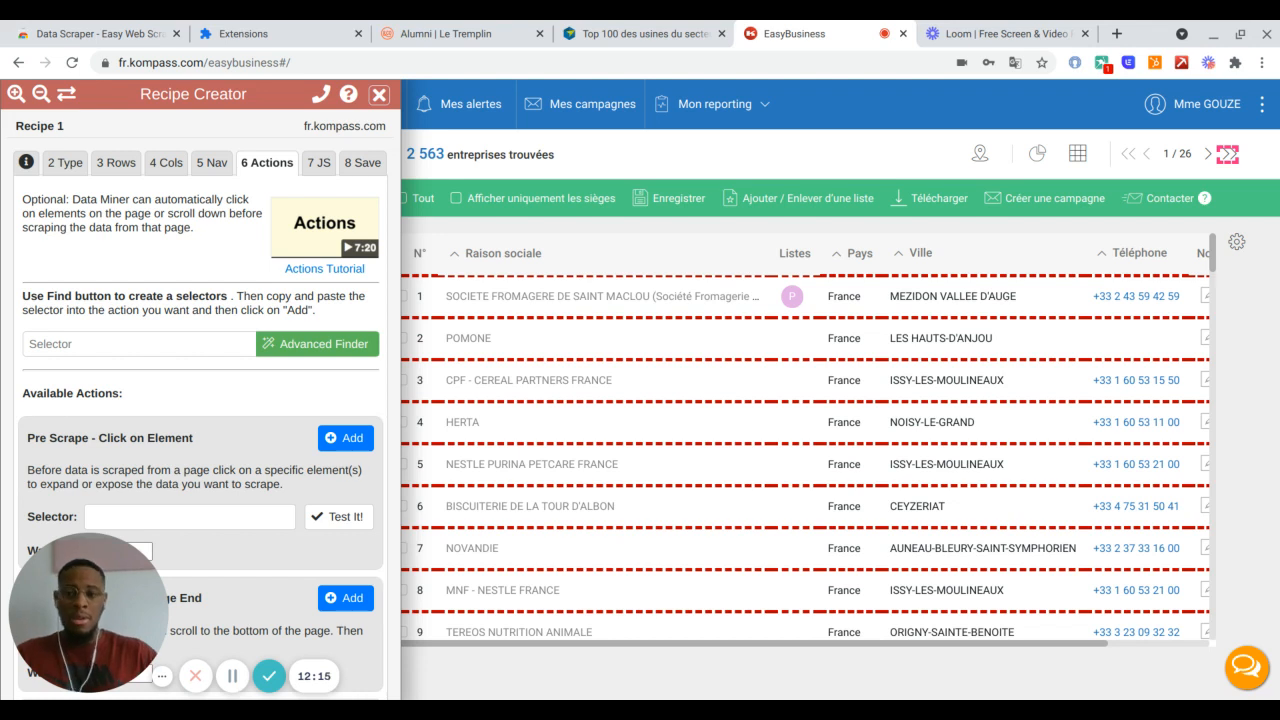
# - Review the recipe's optional JavaScript settings, example scripts and script editor
pyautogui.click(322, 163)
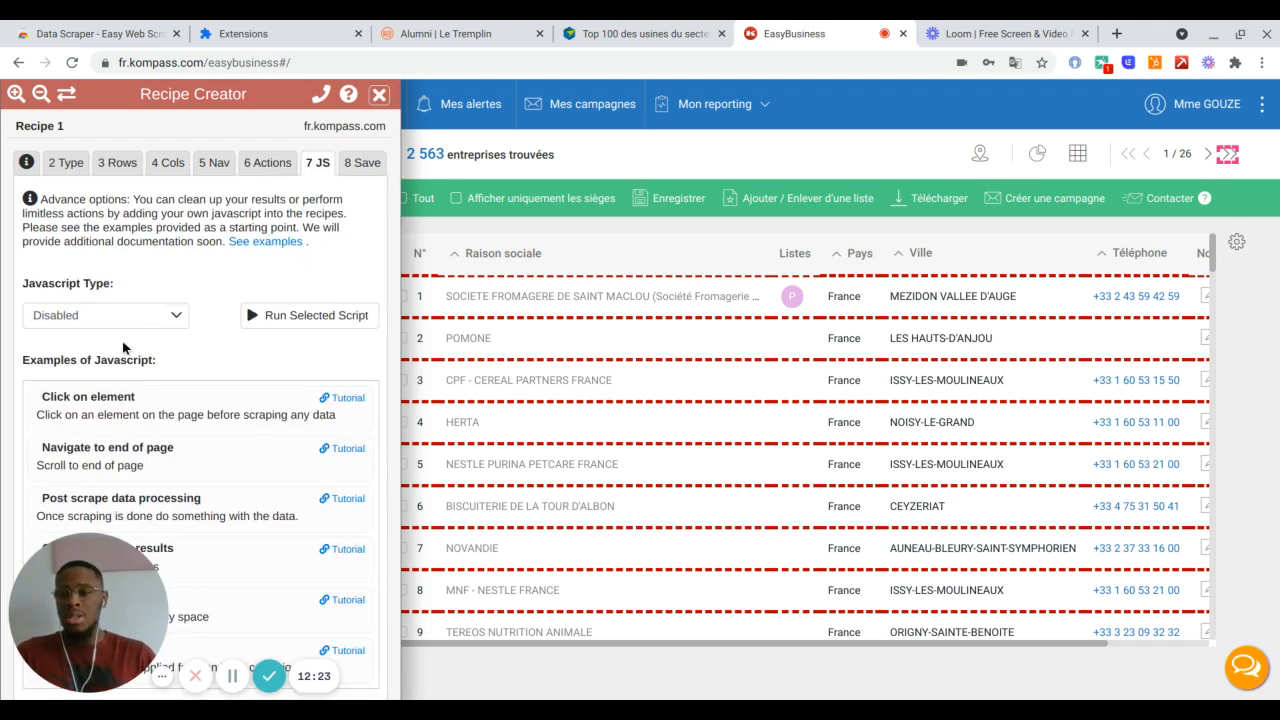
pyautogui.scroll(-2, 123, 347)
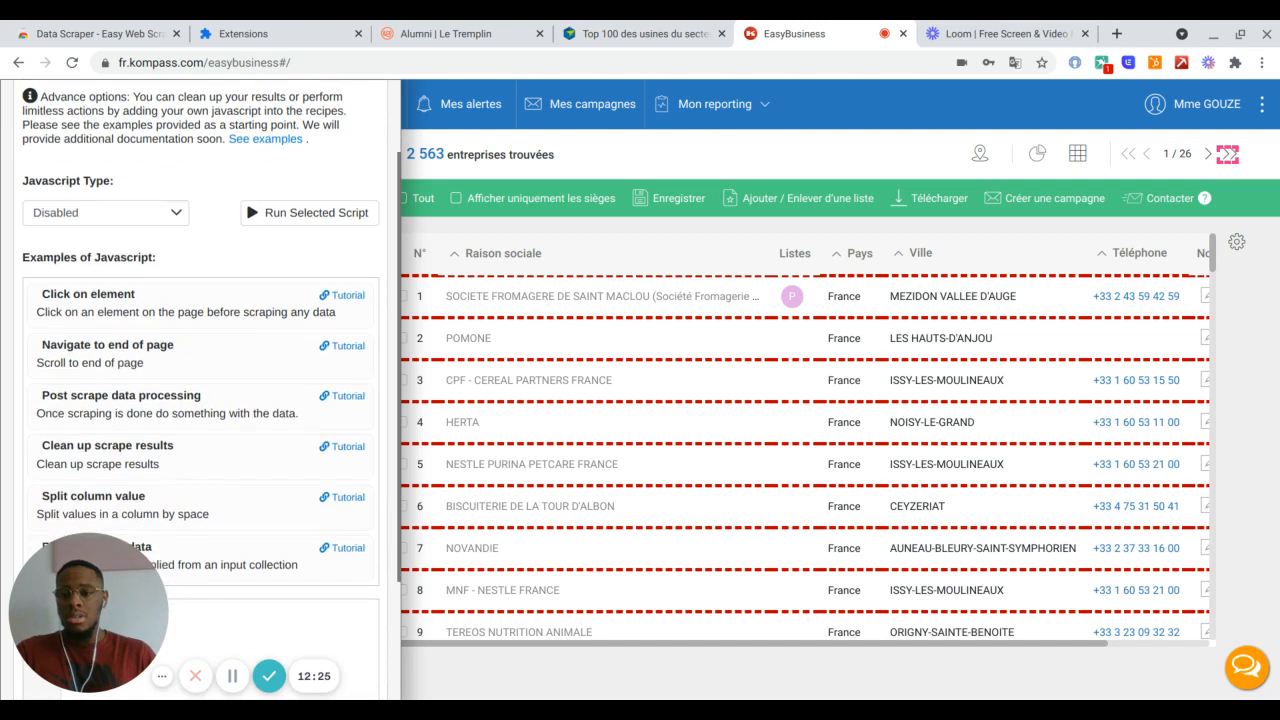
pyautogui.scroll(-2, 200, 390)
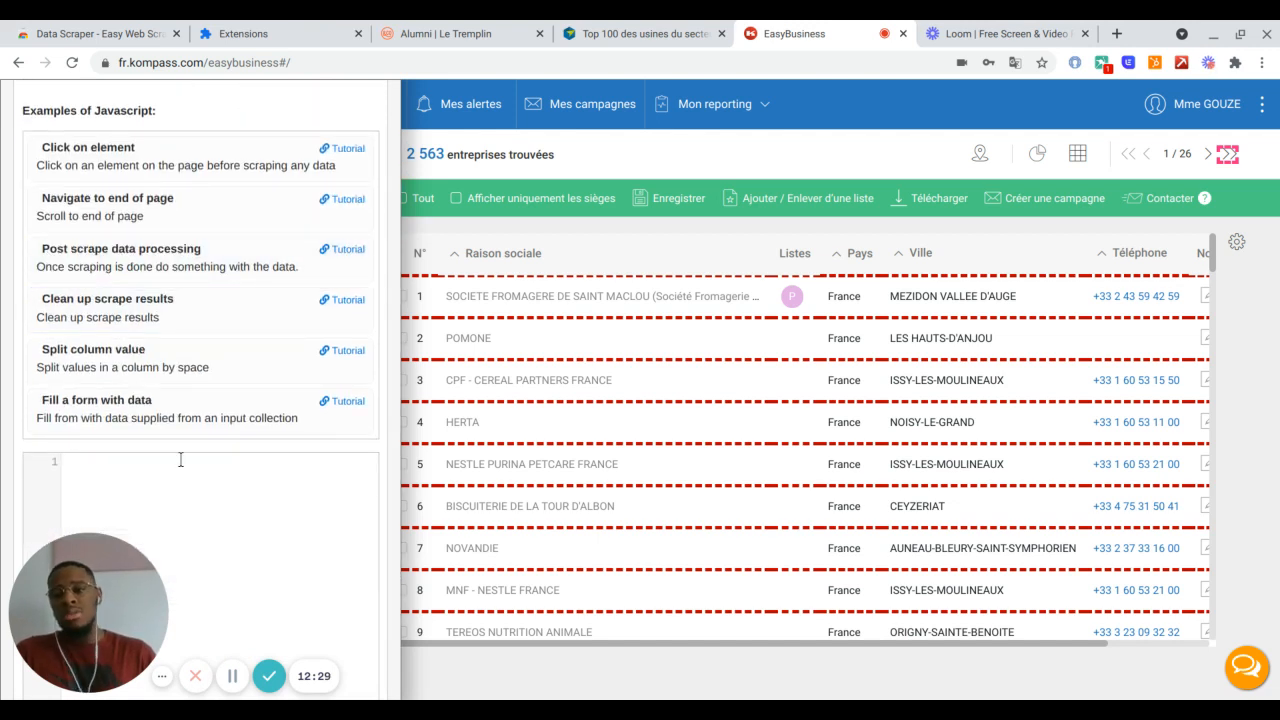
pyautogui.scroll(5, 180, 459)
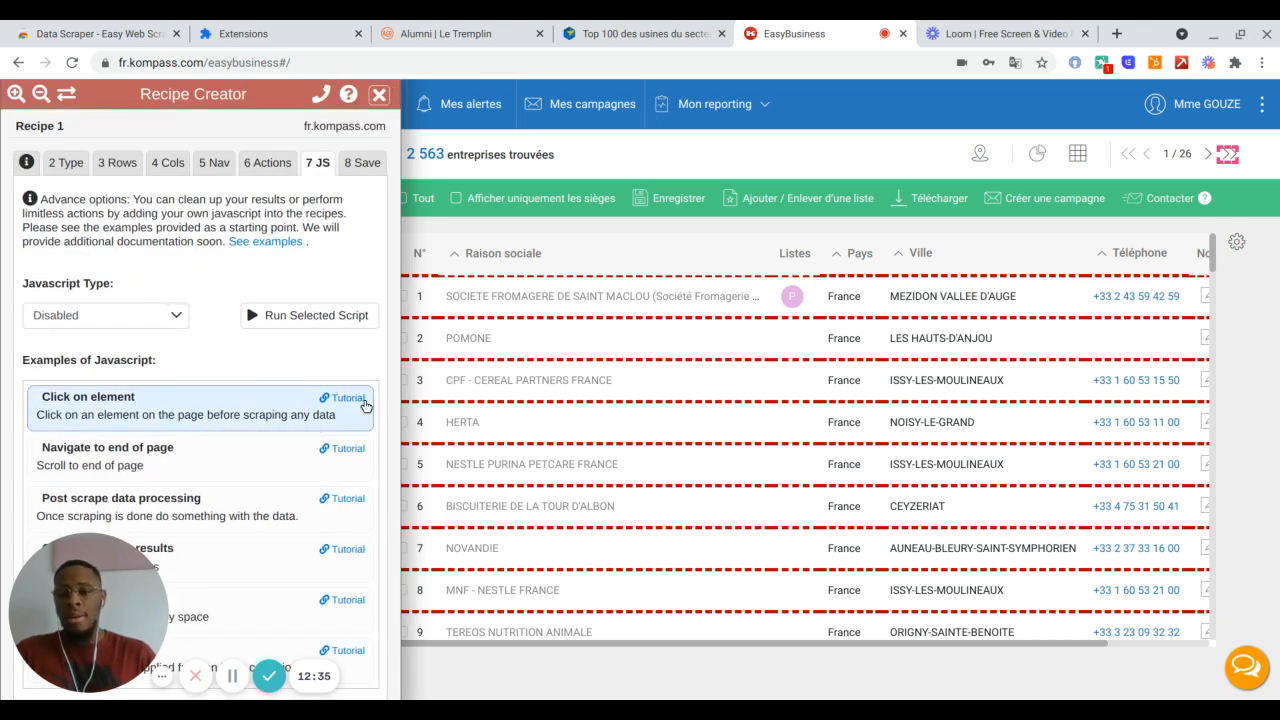
pyautogui.scroll(-2, 366, 402)
pyautogui.scroll(-1, 366, 405)
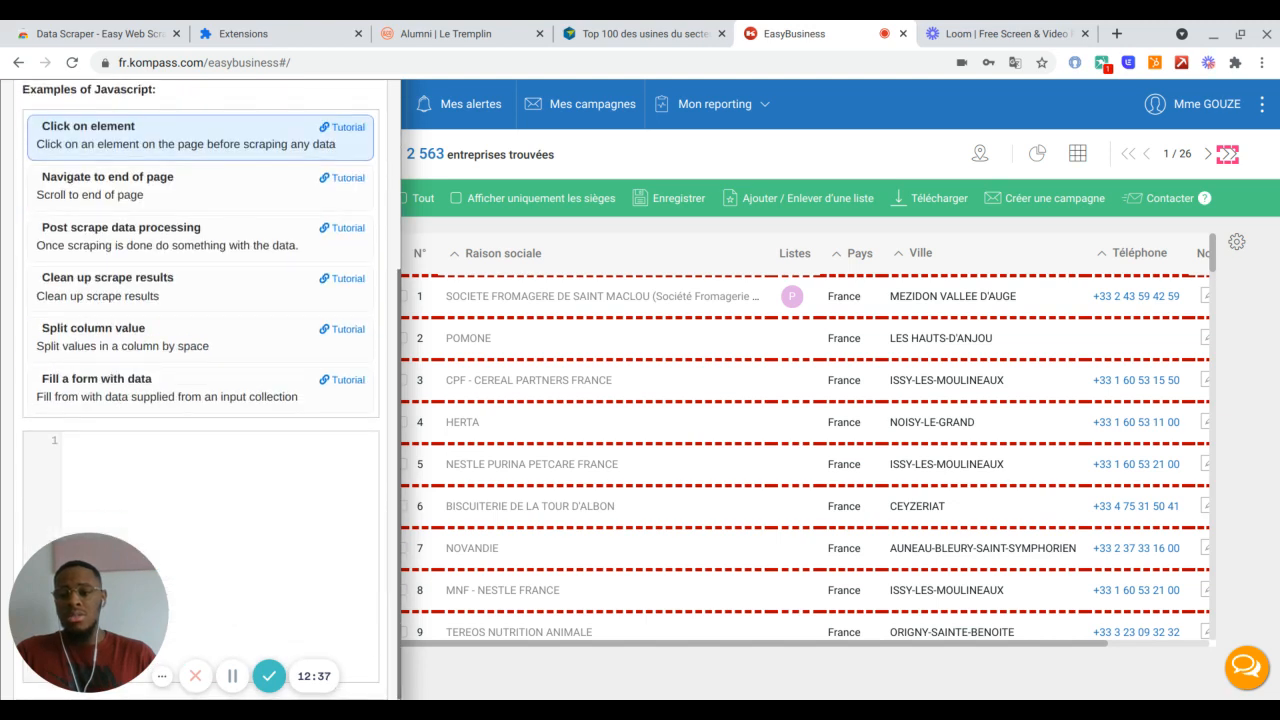
pyautogui.scroll(3, 300, 380)
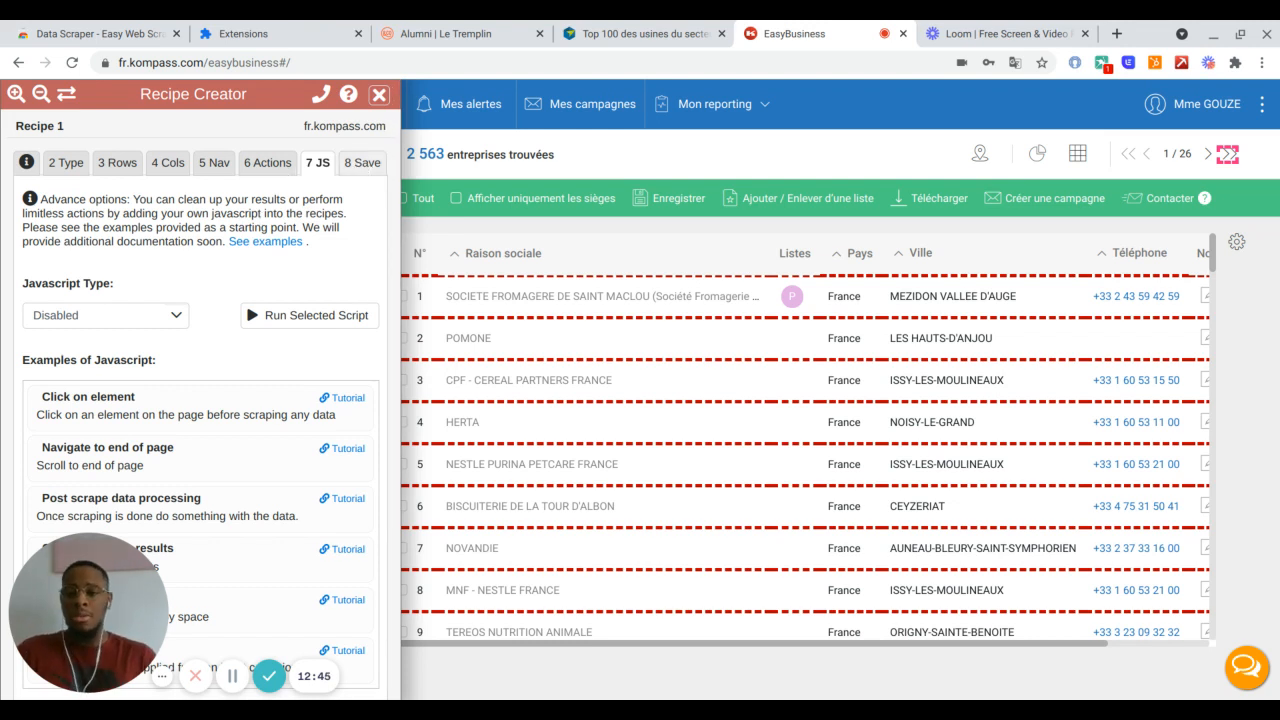
# - Rename the recipe as Test Final in its save settings
pyautogui.click(364, 164)
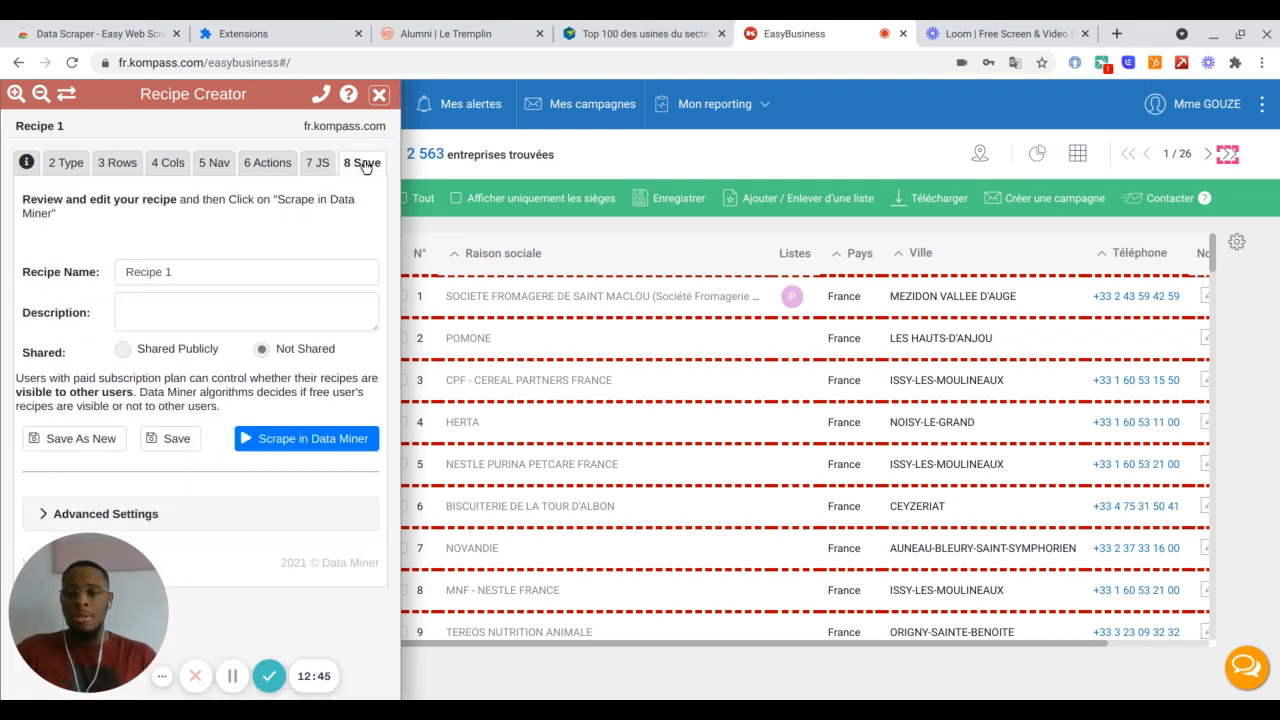
pyautogui.click(245, 265)
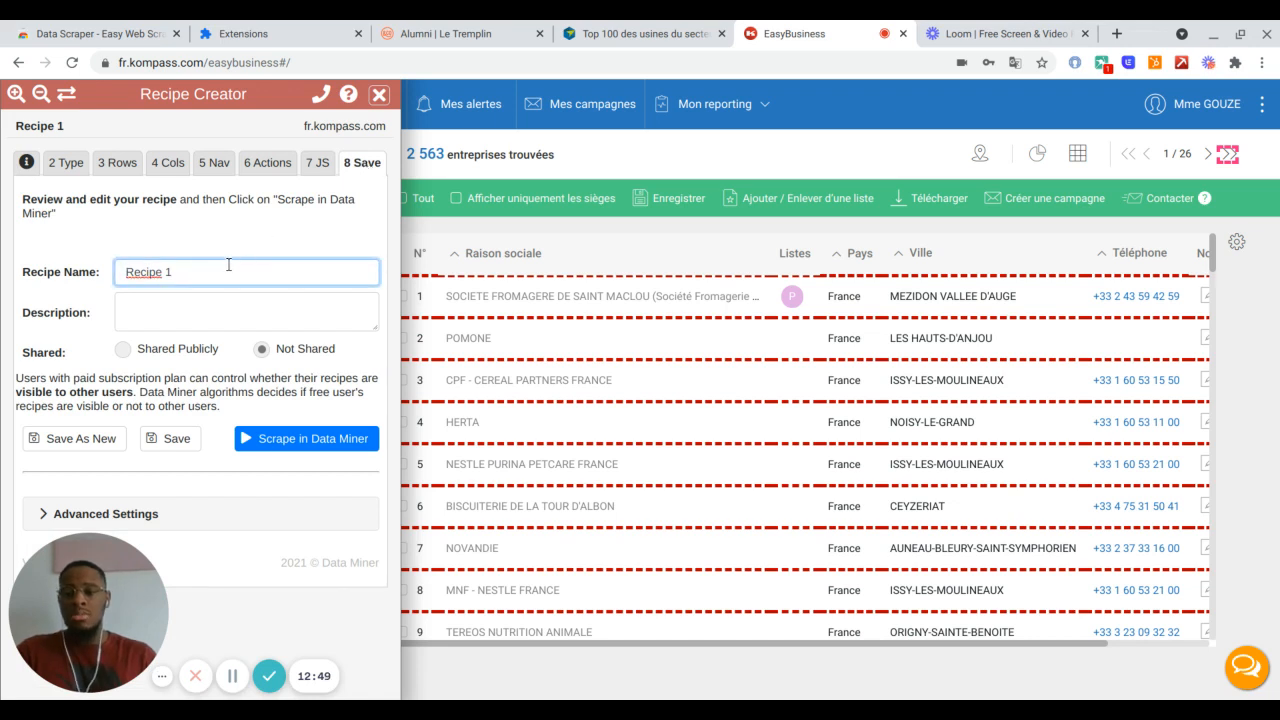
pyautogui.doubleClick(212, 266)
pyautogui.press('BackSpace')
pyautogui.press('BackSpace')
pyautogui.press('BackSpace')
pyautogui.press('BackSpace')
pyautogui.press('BackSpace')
pyautogui.press('BackSpace')
pyautogui.press('BackSpace')
pyautogui.press('BackSpace')
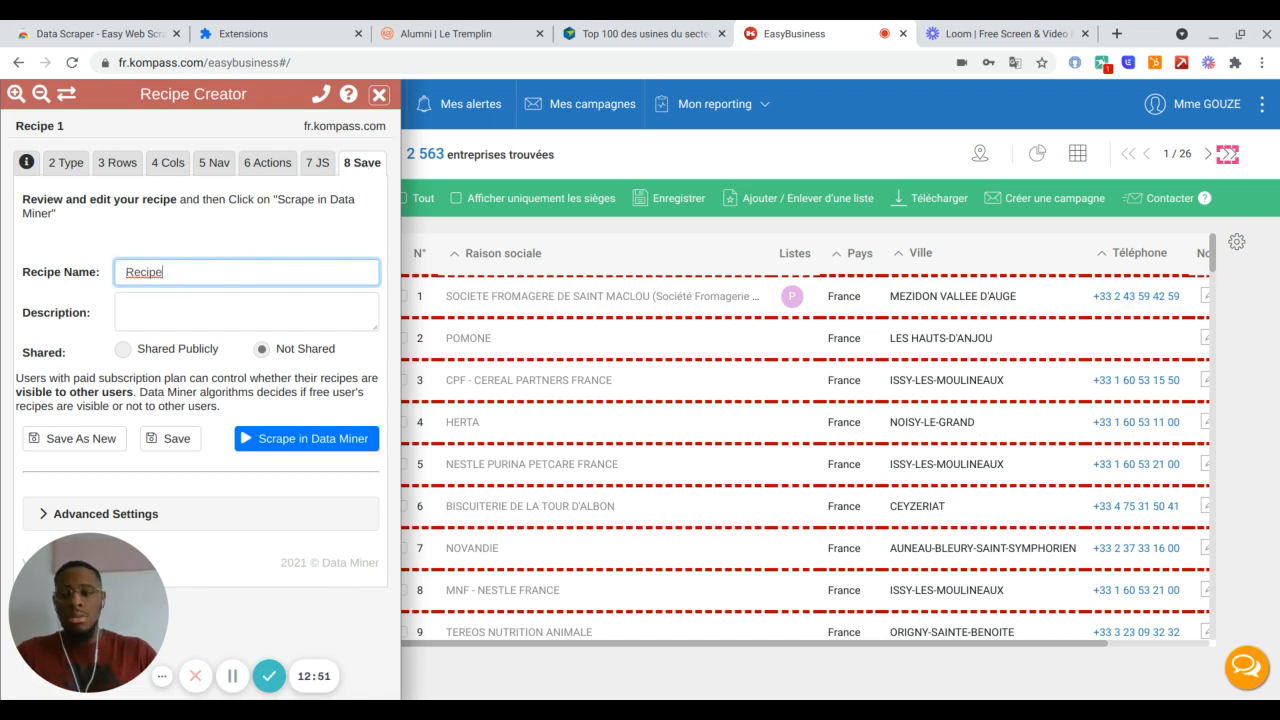
pyautogui.write('TEst')
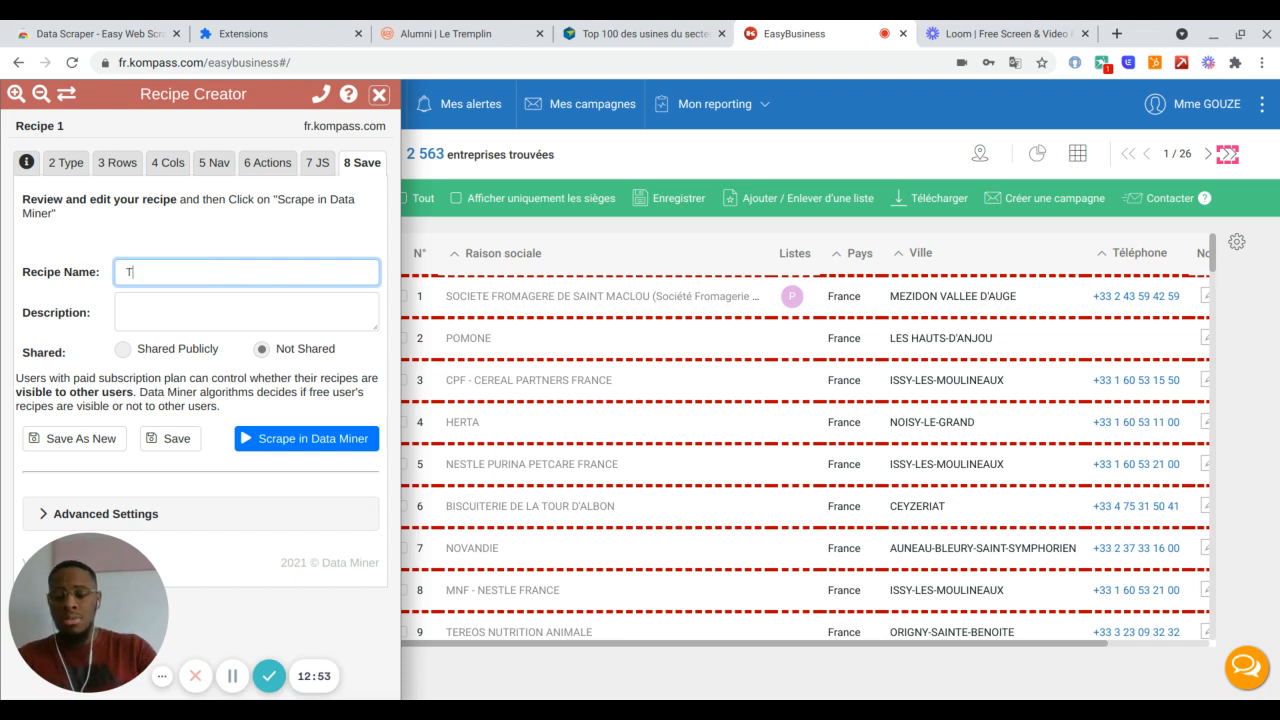
pyautogui.press('BackSpace')
pyautogui.press('BackSpace')
pyautogui.press('BackSpace')
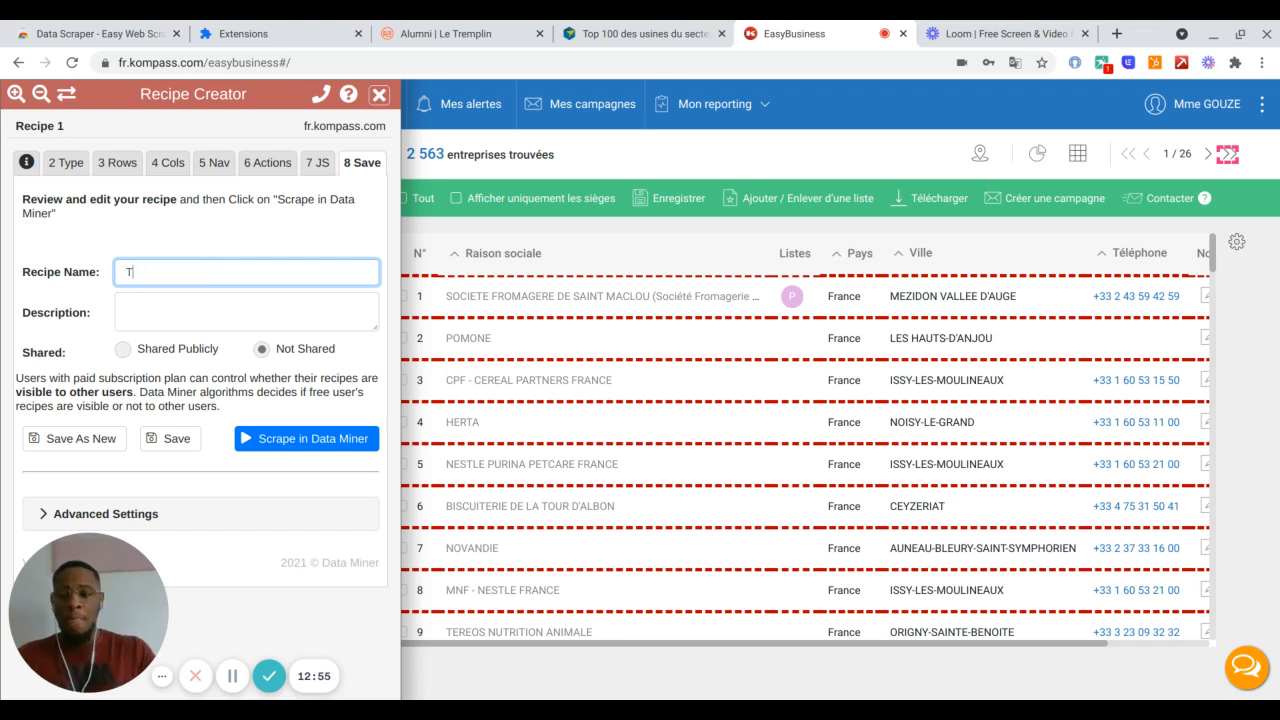
pyautogui.write('est')
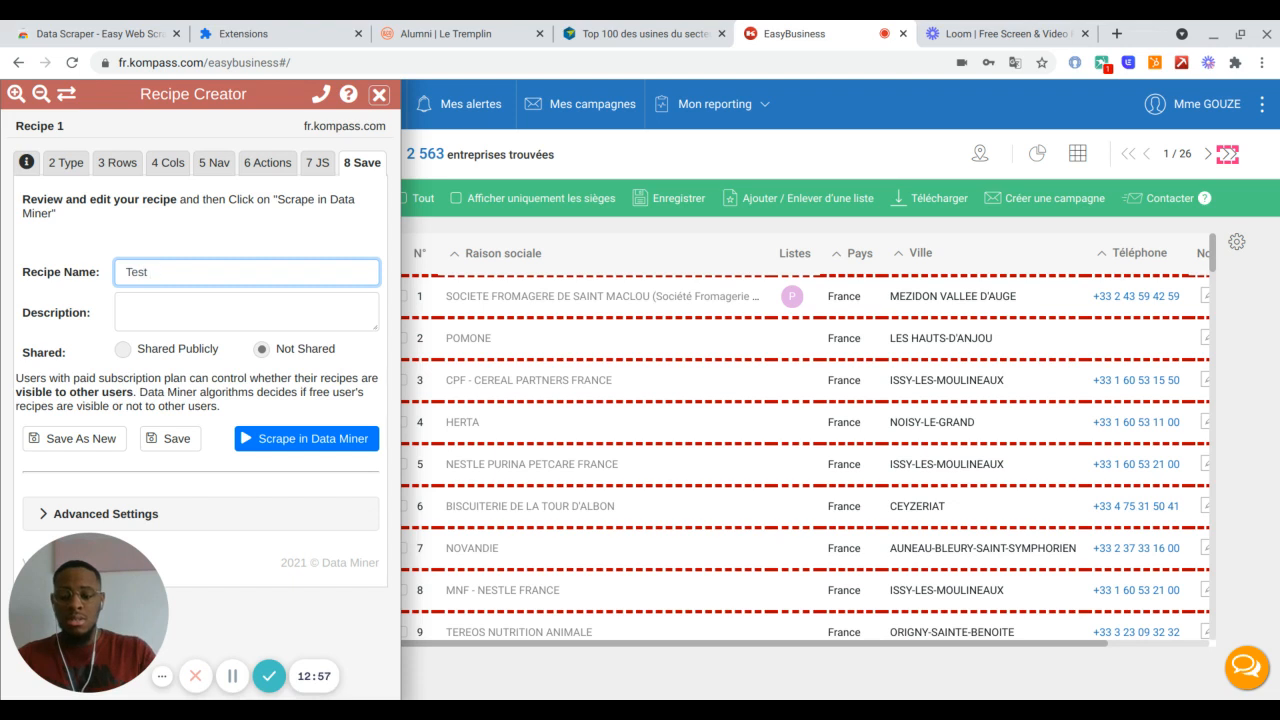
pyautogui.write(' Final')
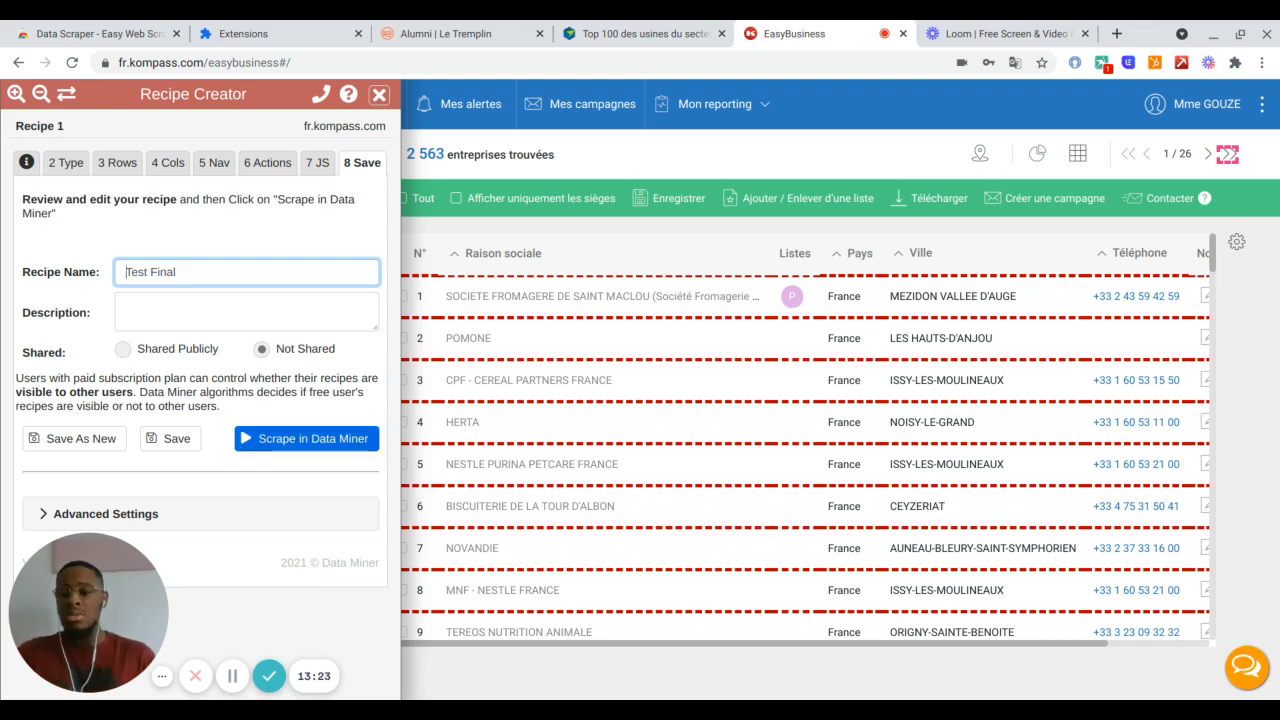
# - Scrape the company results through to the last page with the recipe in Data Miner and open the exported XLSX file
pyautogui.click(253, 453)
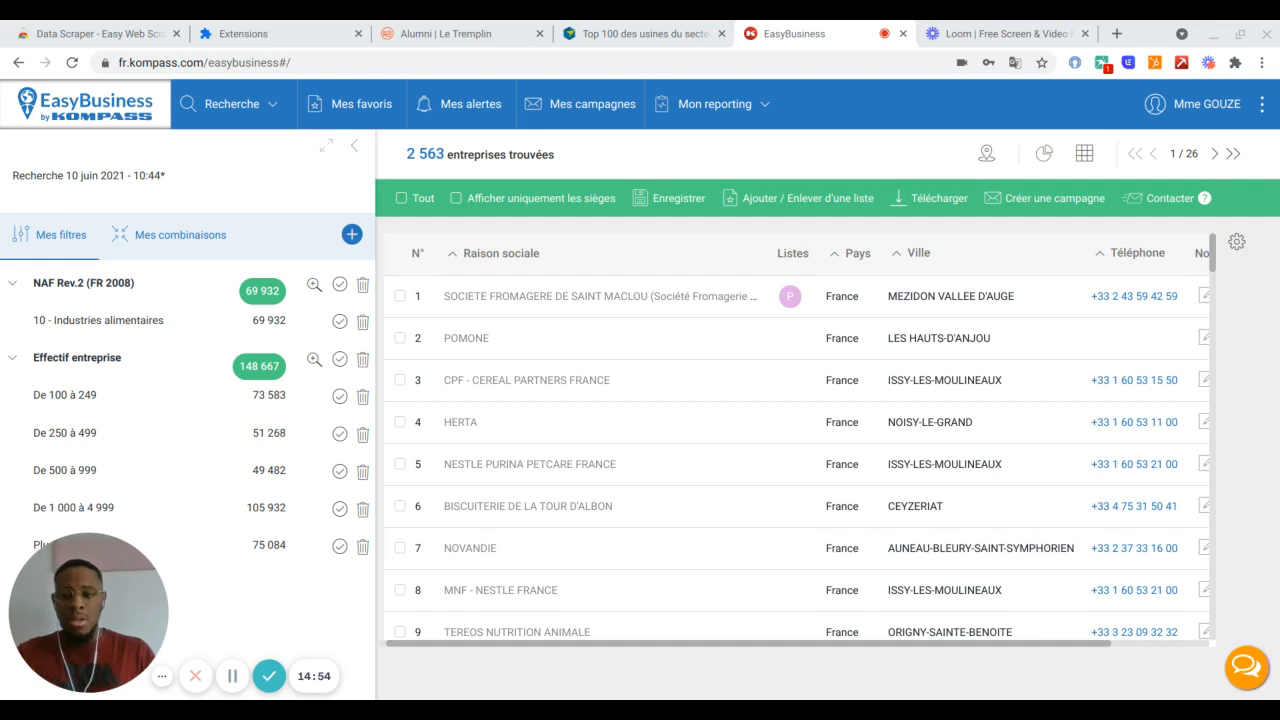
pyautogui.click(1233, 154)
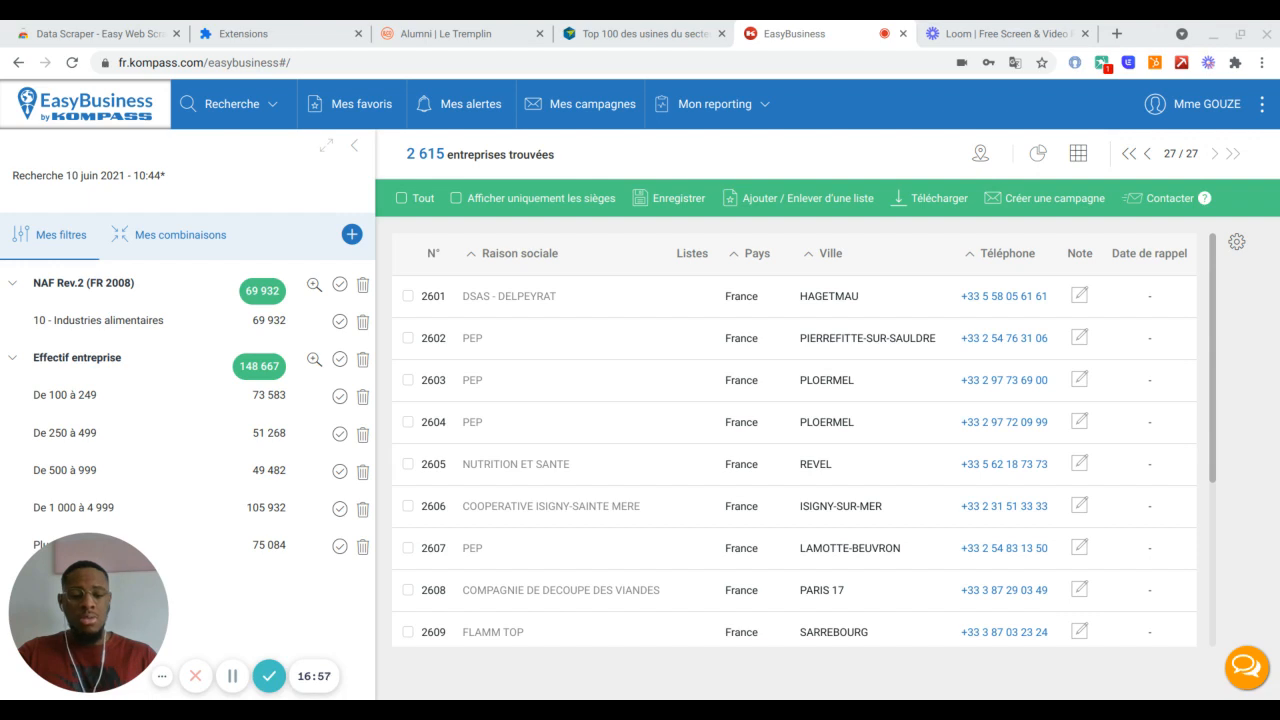
pyautogui.click(1004, 632)
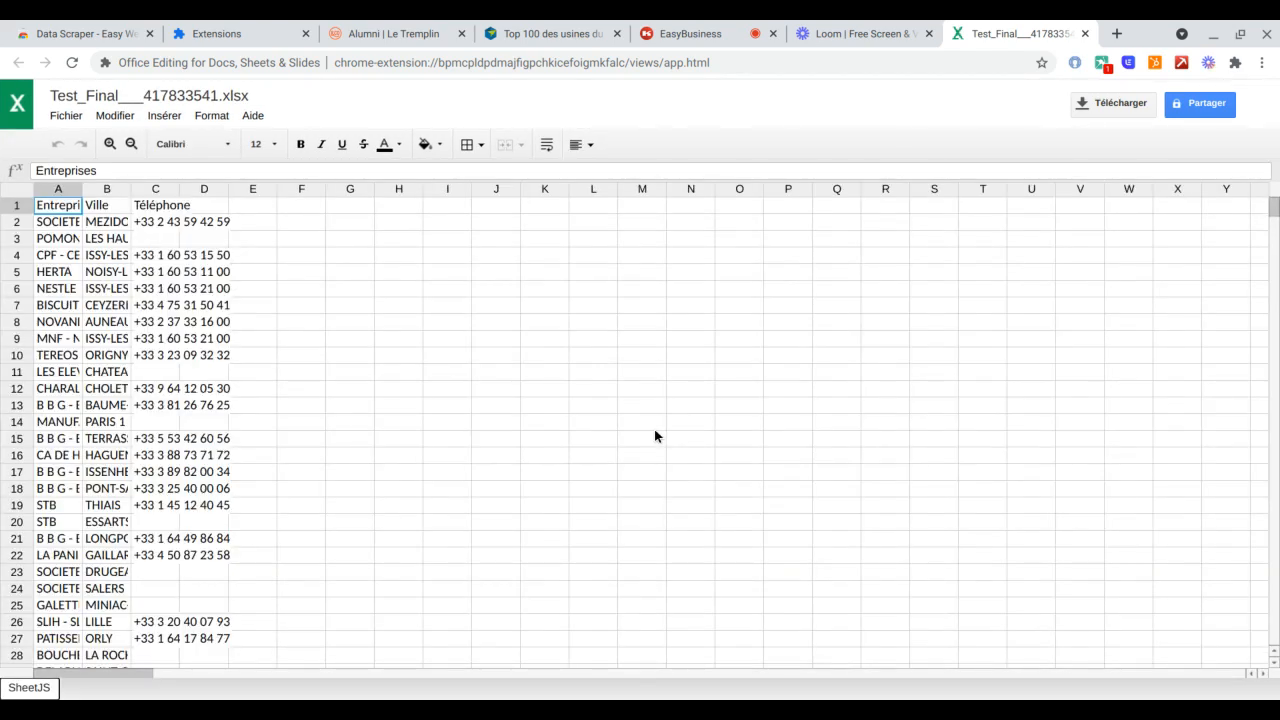
# - Convert the exported workbook to Google Sheets format and fit the Entreprises, Ville and Téléphone columns to their contents
pyautogui.click(61, 116)
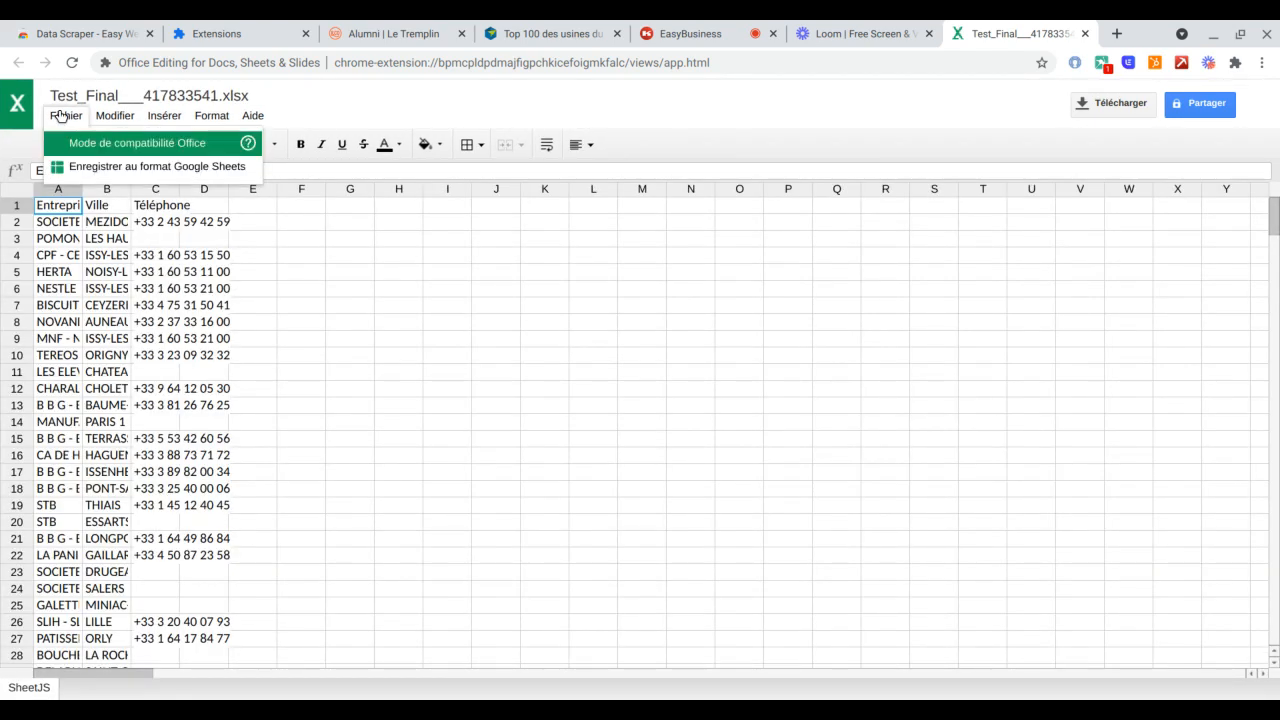
pyautogui.click(112, 167)
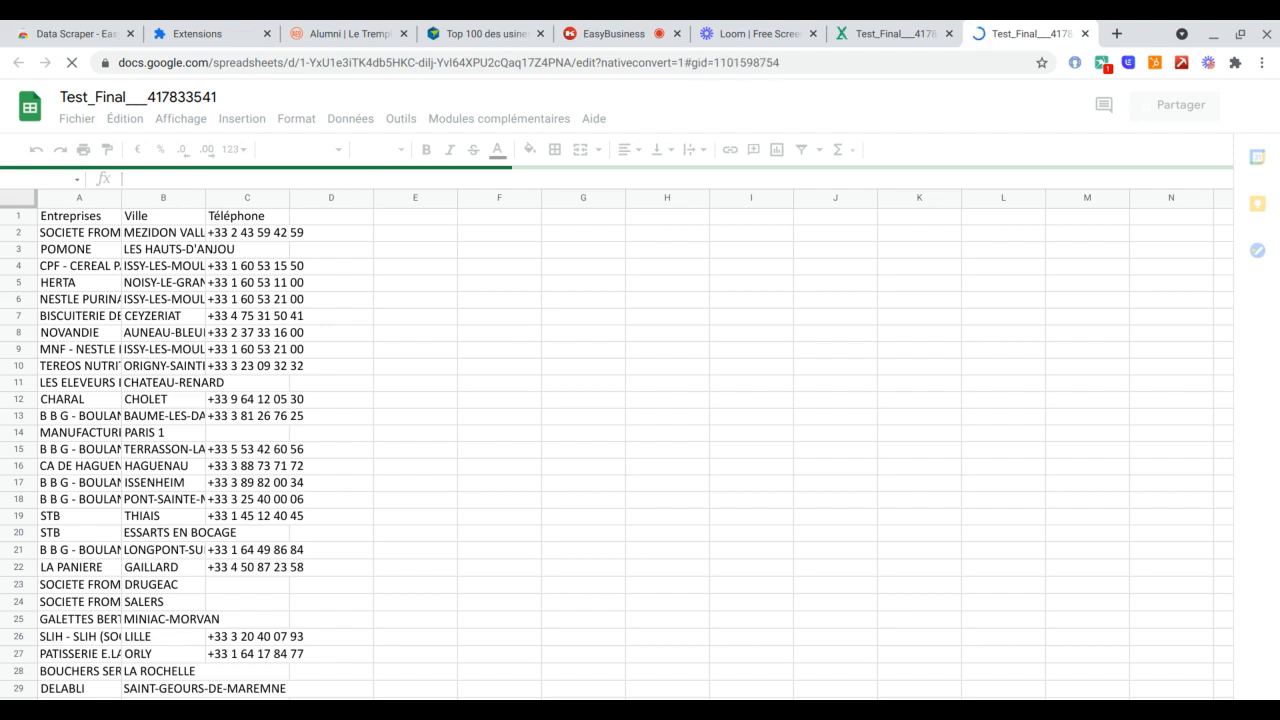
pyautogui.scroll(-1, 238, 321)
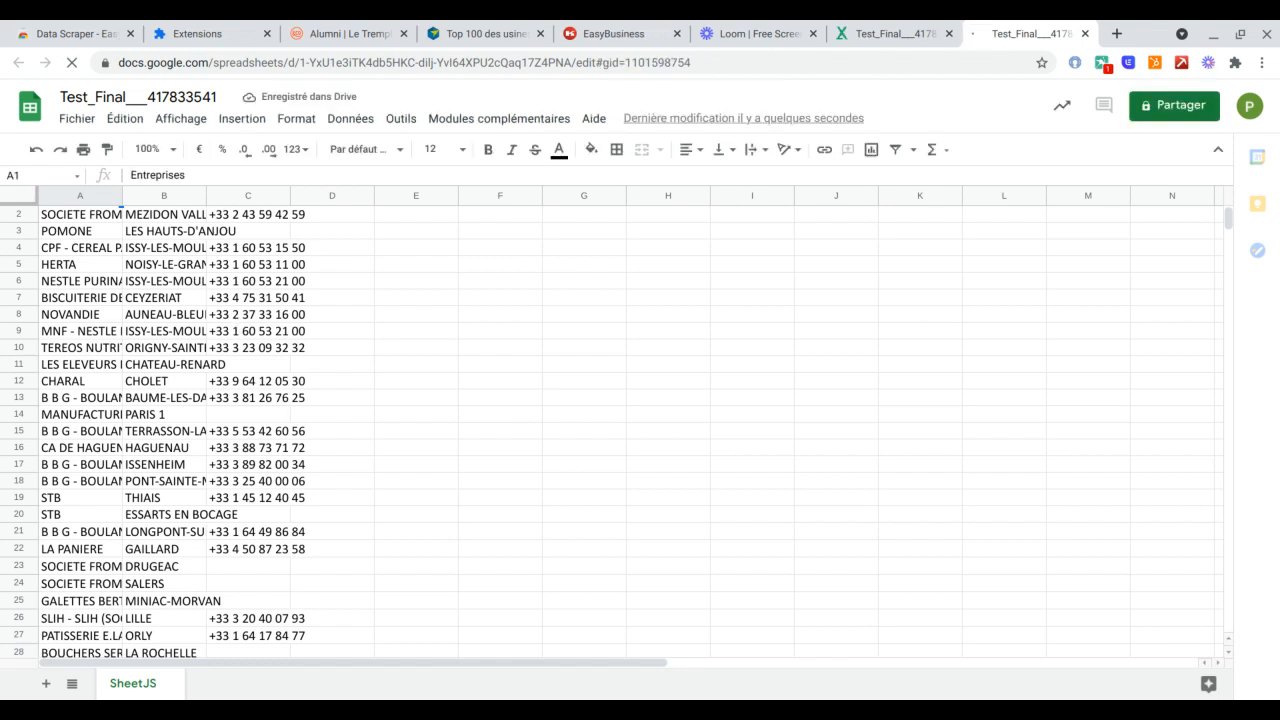
pyautogui.doubleClick(119, 194)
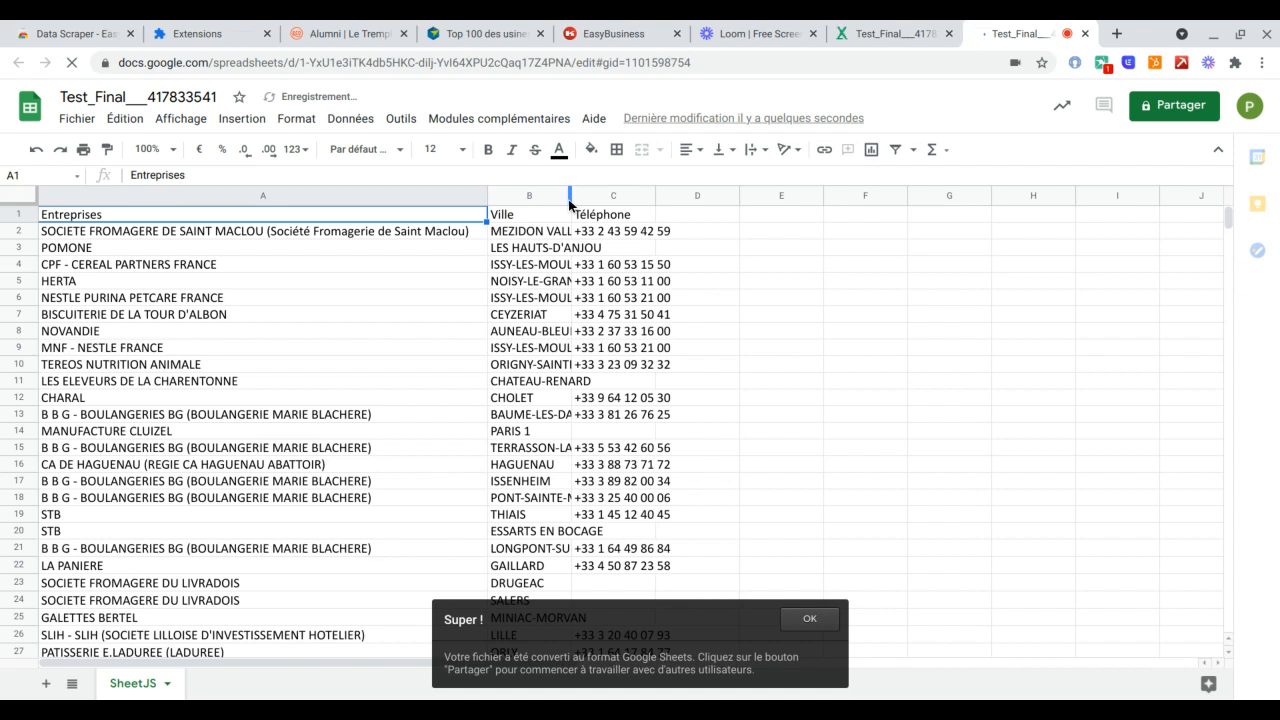
pyautogui.doubleClick(571, 201)
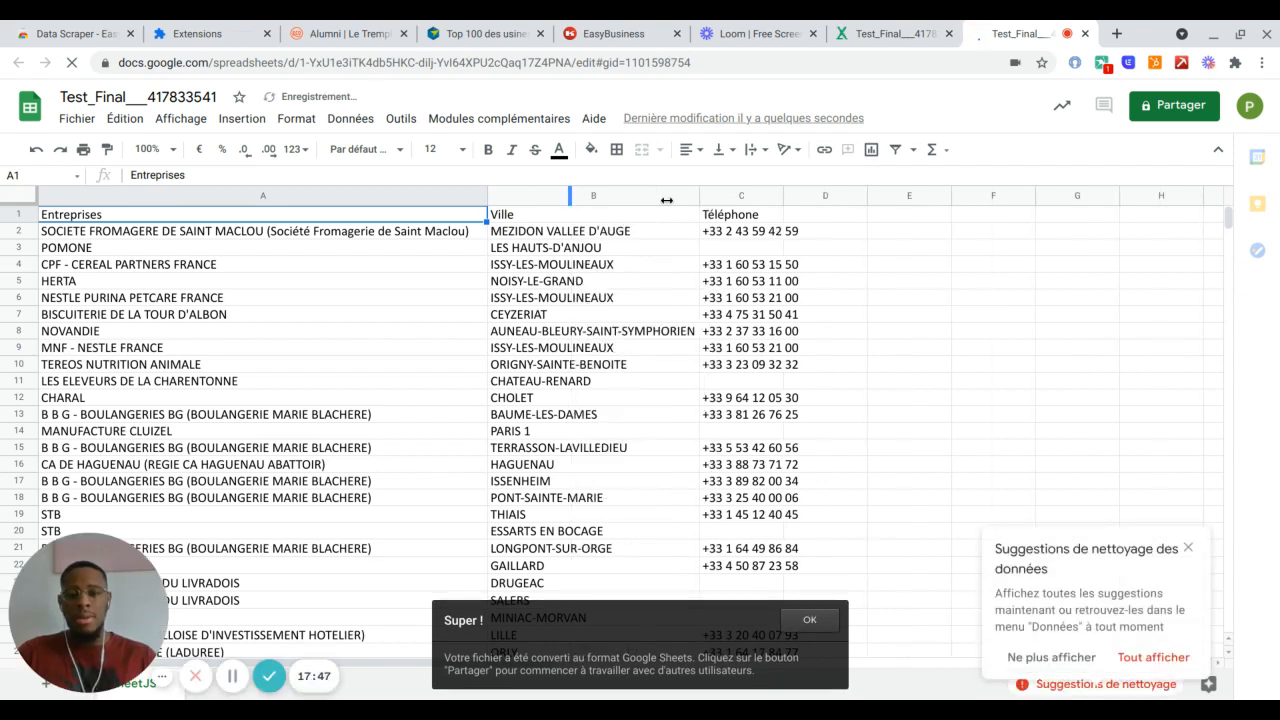
pyautogui.doubleClick(781, 197)
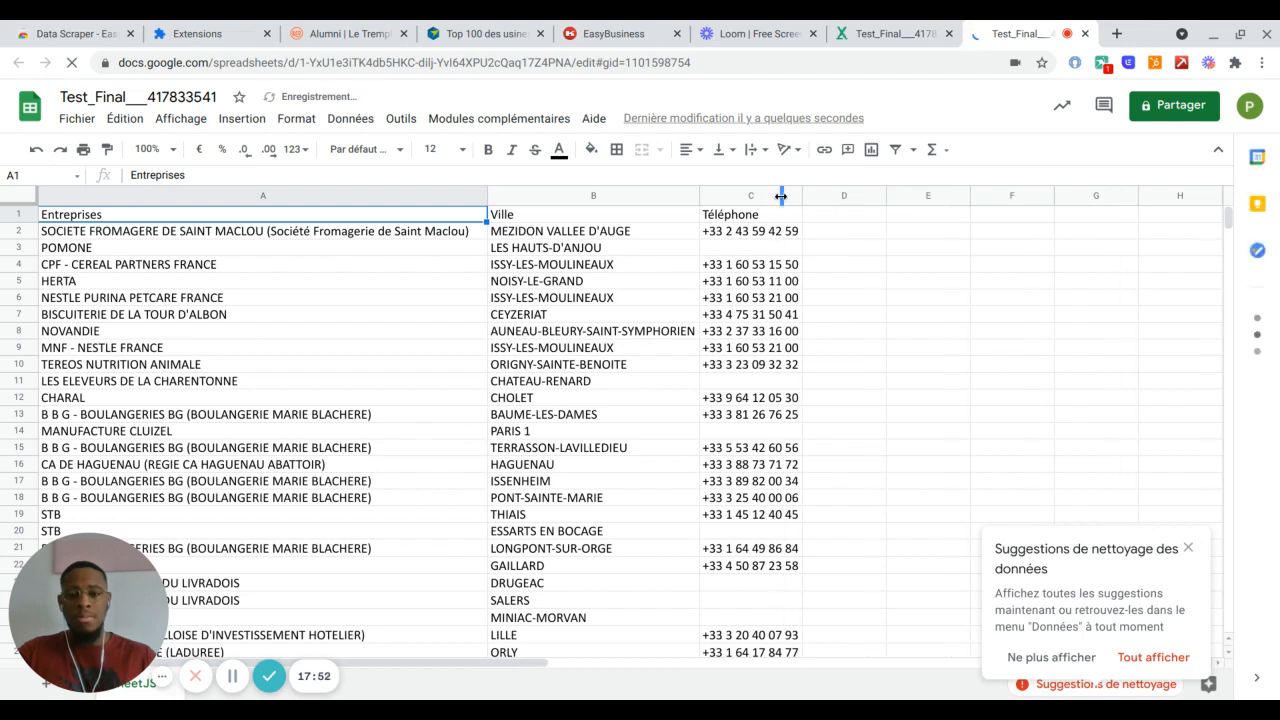
# - Examine the scraped company names, cities and phone numbers throughout the sheet and check the number of entries in the Entreprises column
pyautogui.scroll(-1, 419, 343)
pyautogui.scroll(-2, 419, 343)
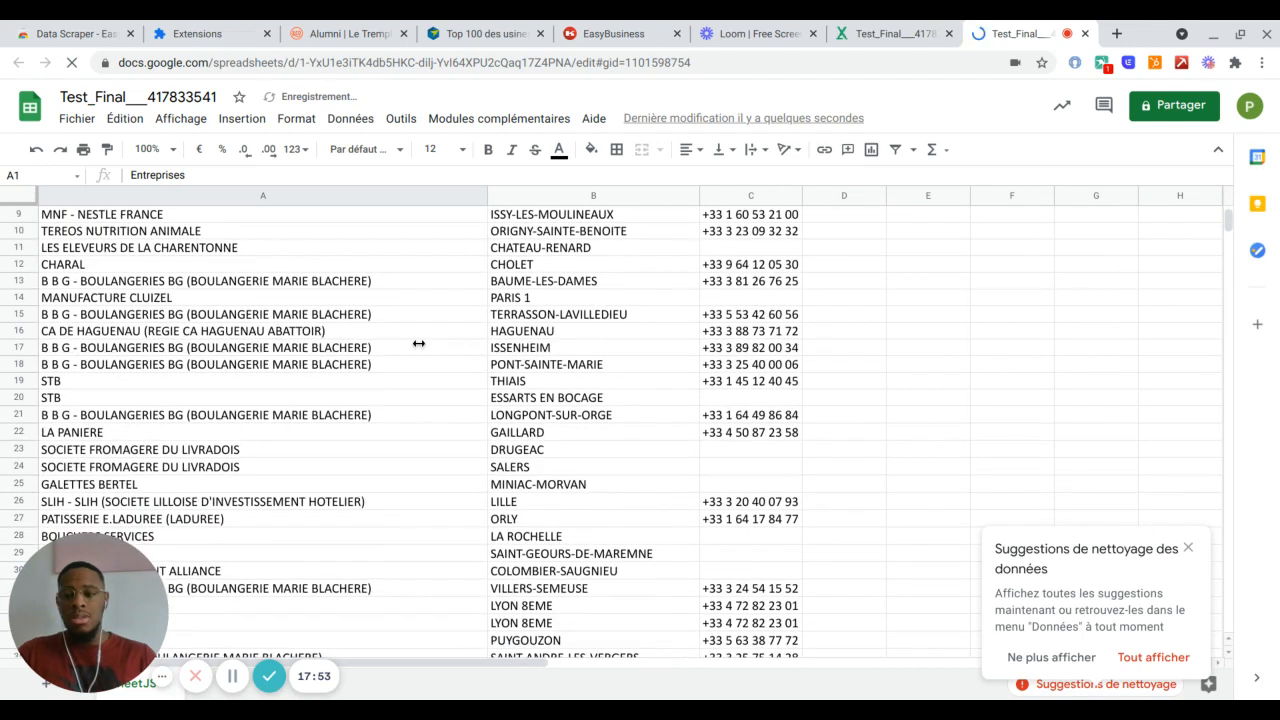
pyautogui.scroll(-7, 419, 343)
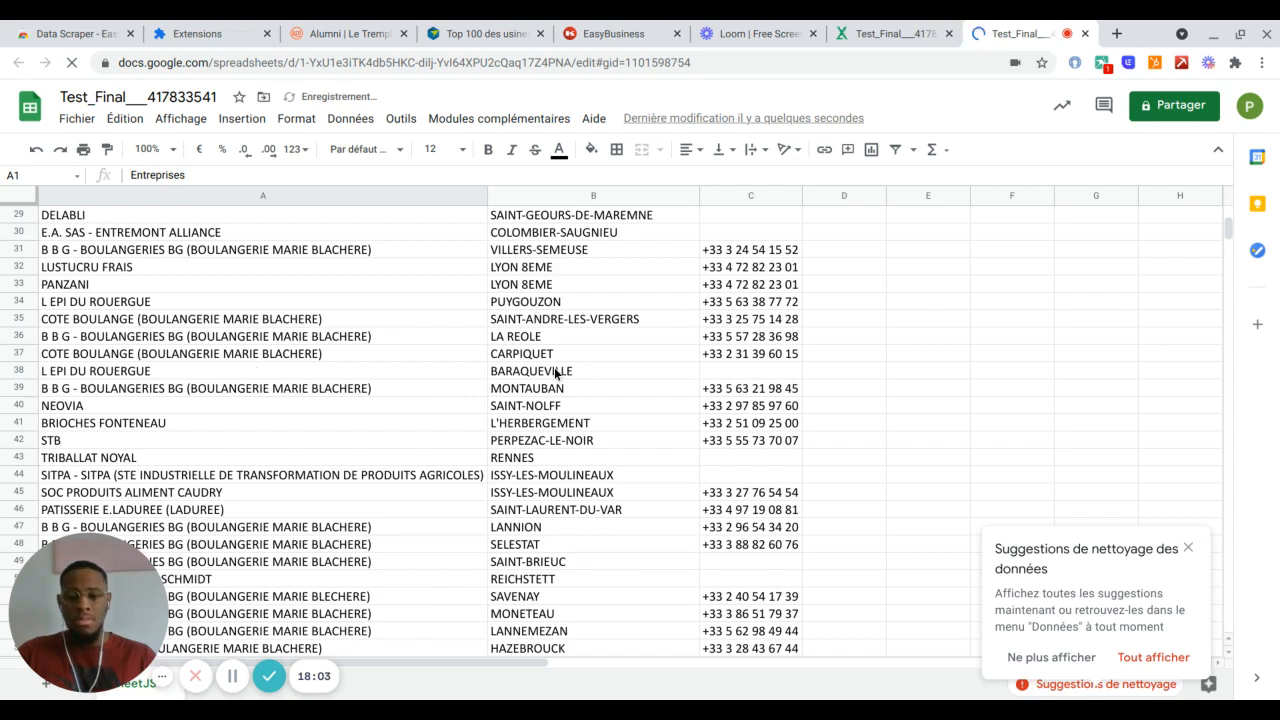
pyautogui.scroll(-2, 553, 374)
pyautogui.scroll(-2, 553, 420)
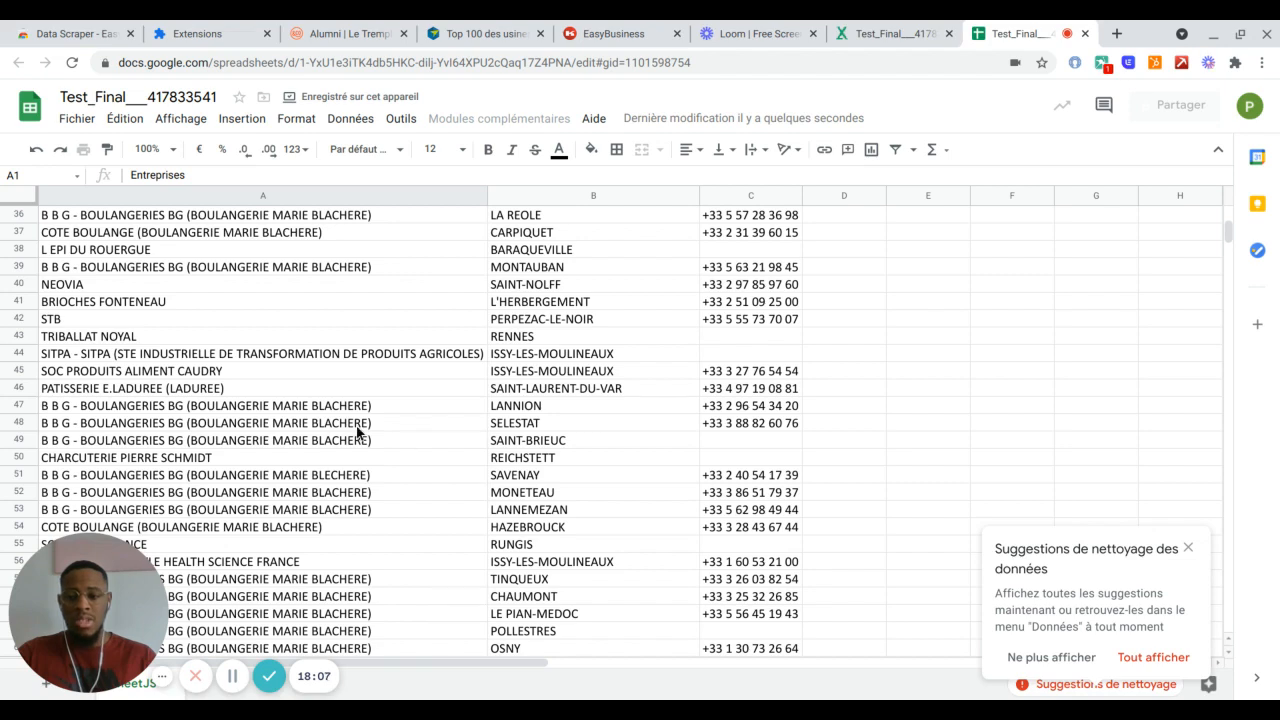
pyautogui.scroll(-10, 377, 400)
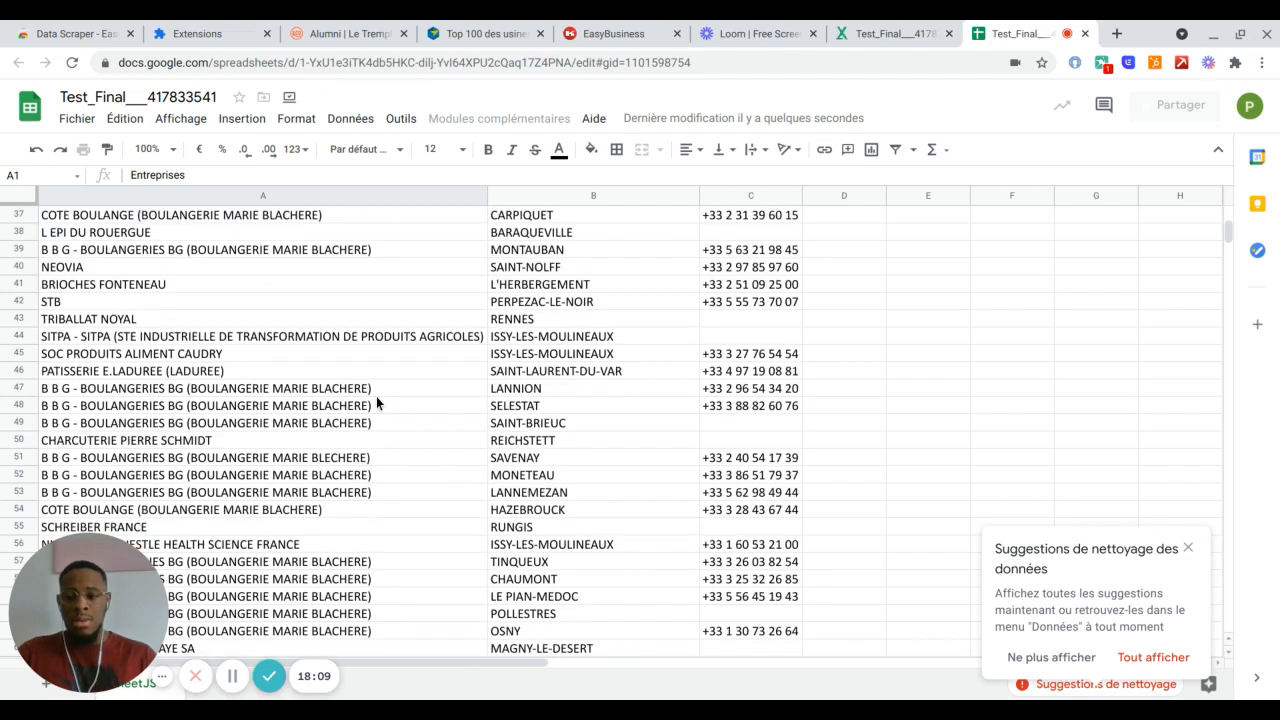
pyautogui.scroll(-20, 376, 400)
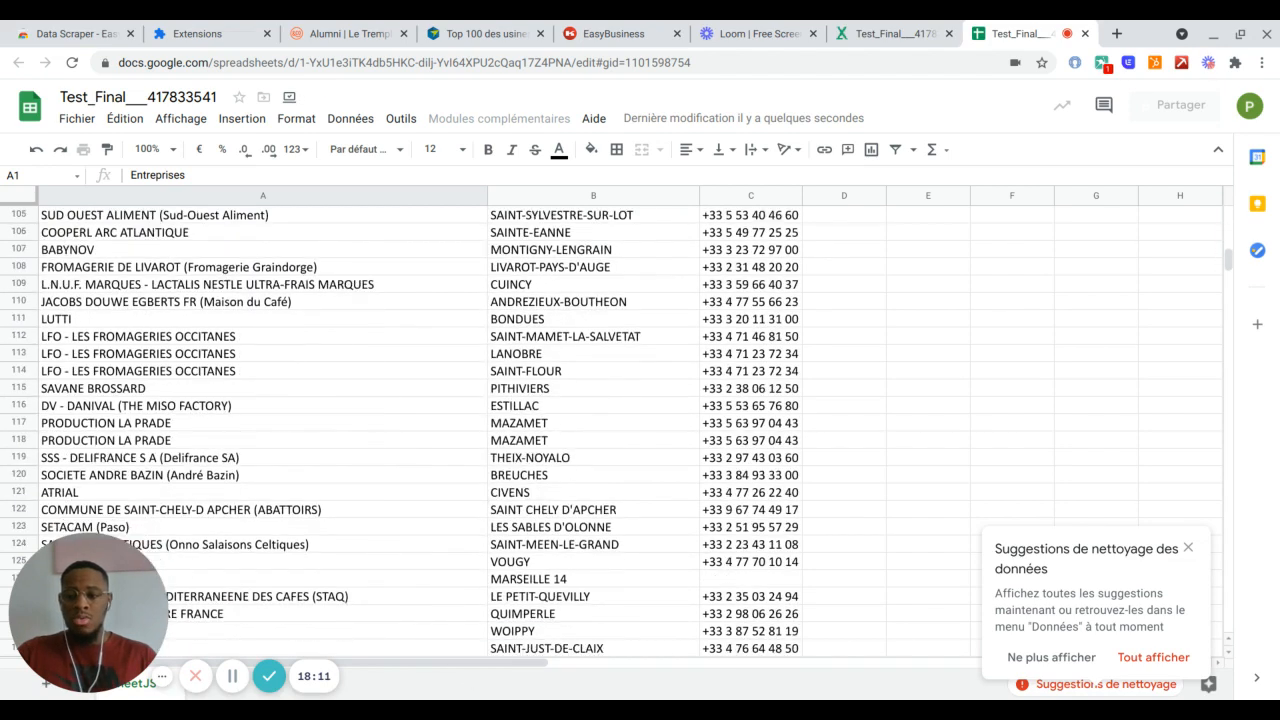
pyautogui.scroll(20, 376, 400)
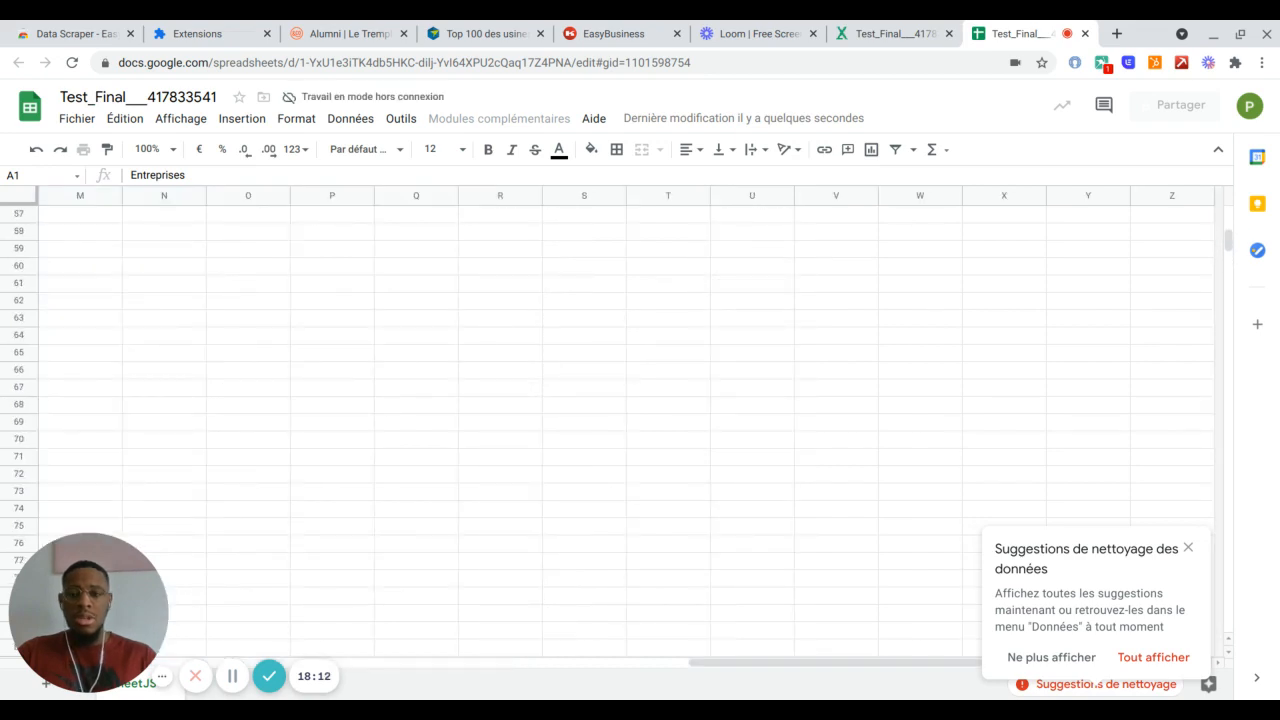
pyautogui.scroll(20, 420, 432)
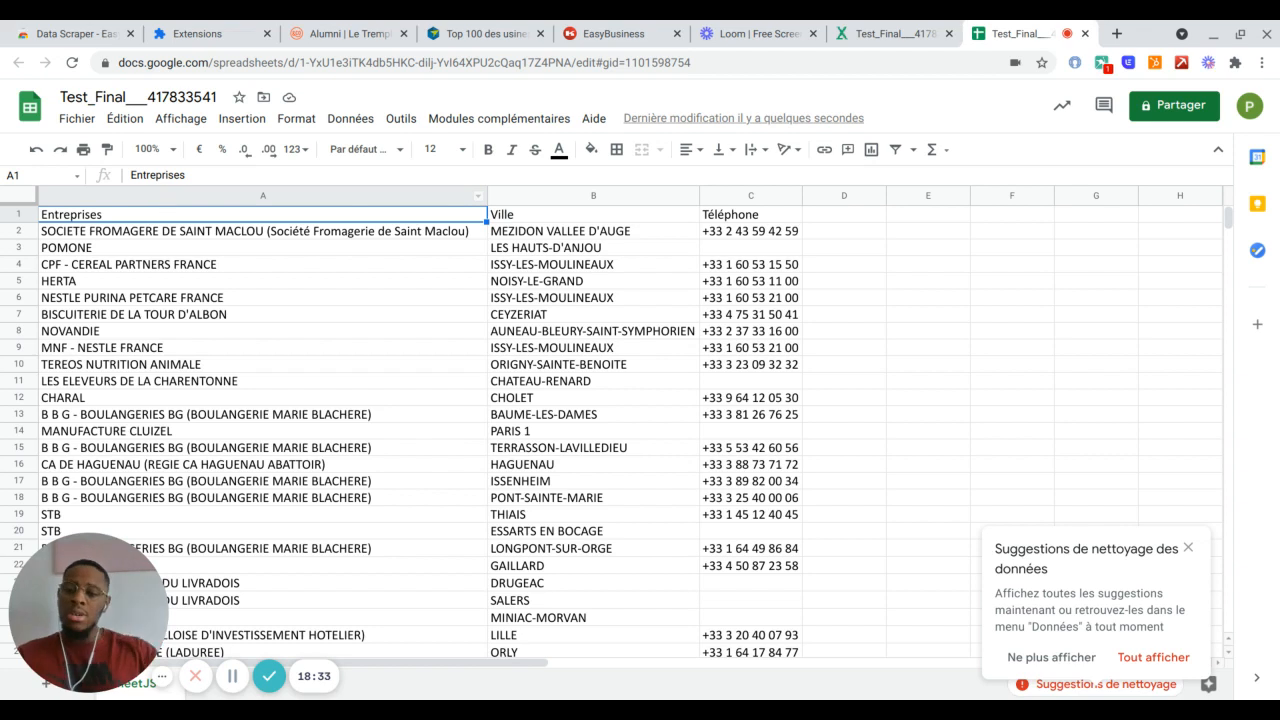
pyautogui.click(160, 198)
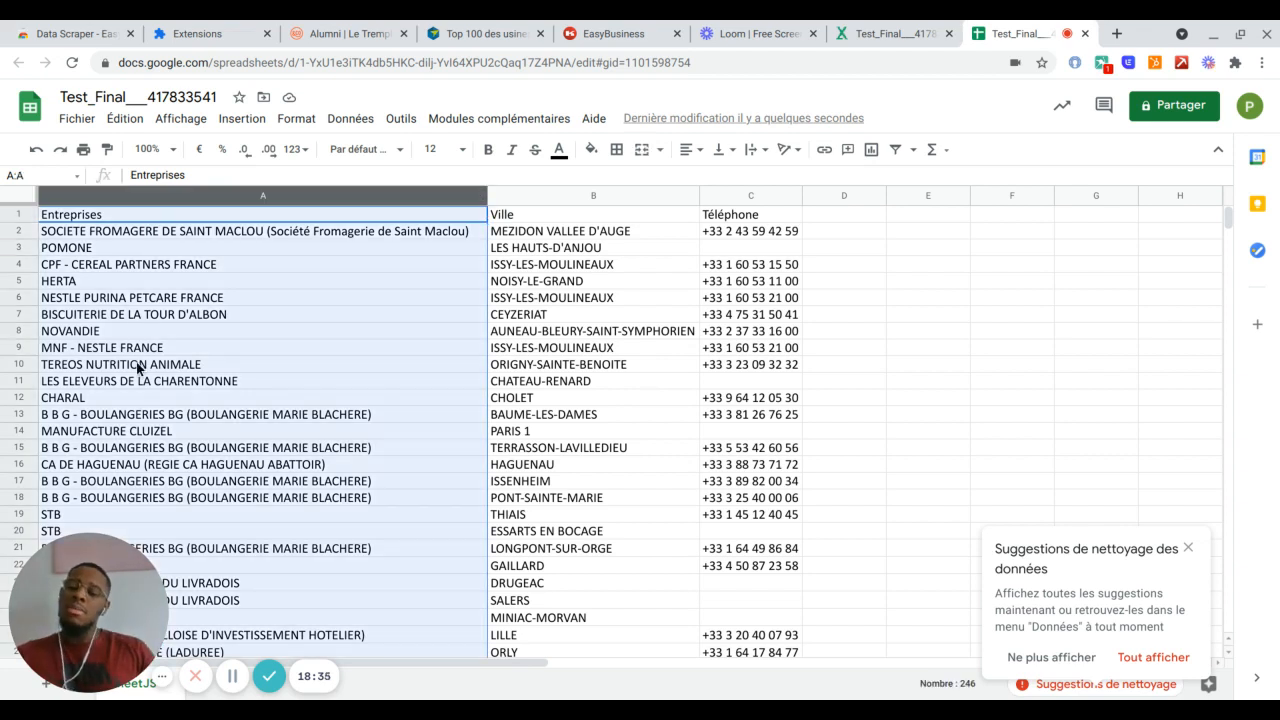
pyautogui.click(666, 281)
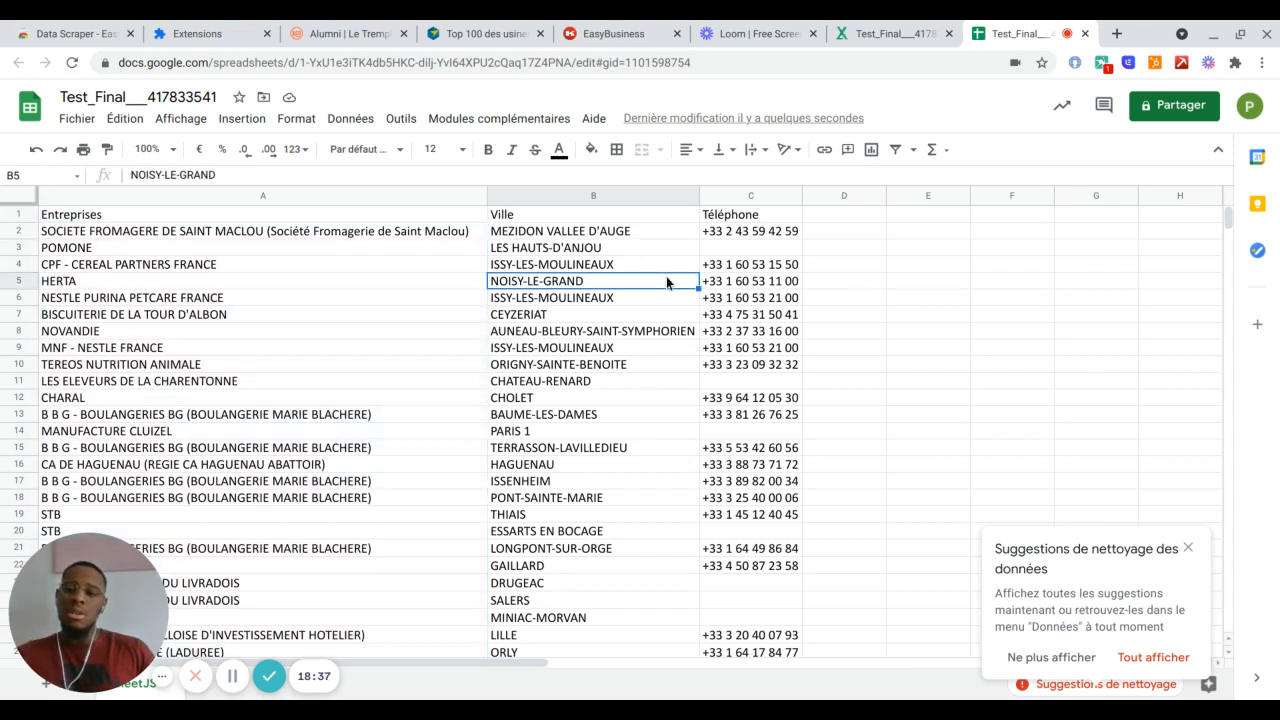